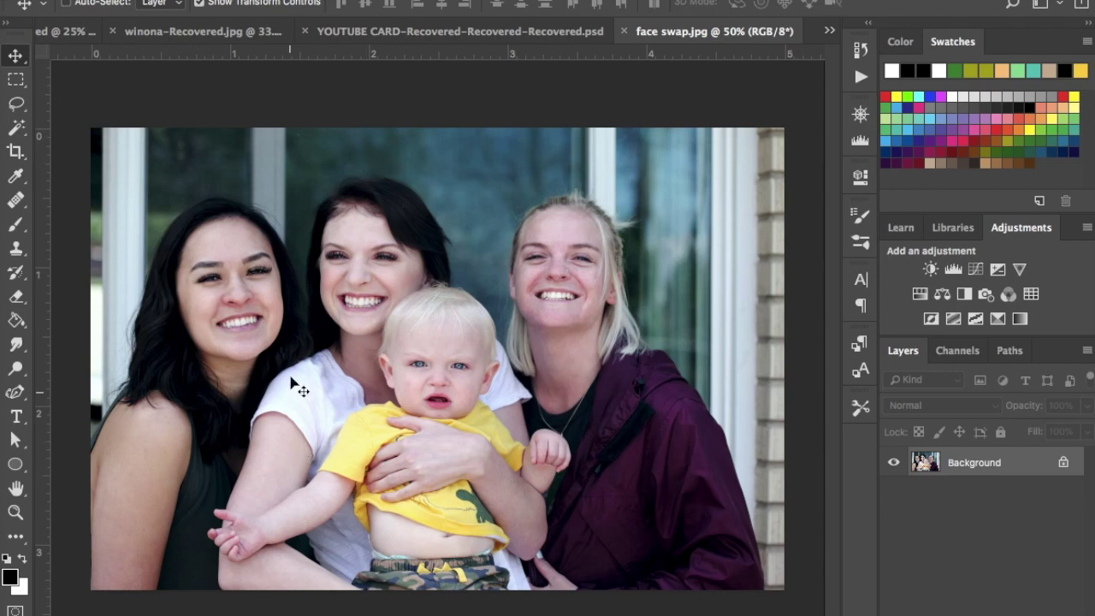
# Duplicate the Background layer twice to get two full copies of the photo above it.
pyautogui.rightClick(990, 463)
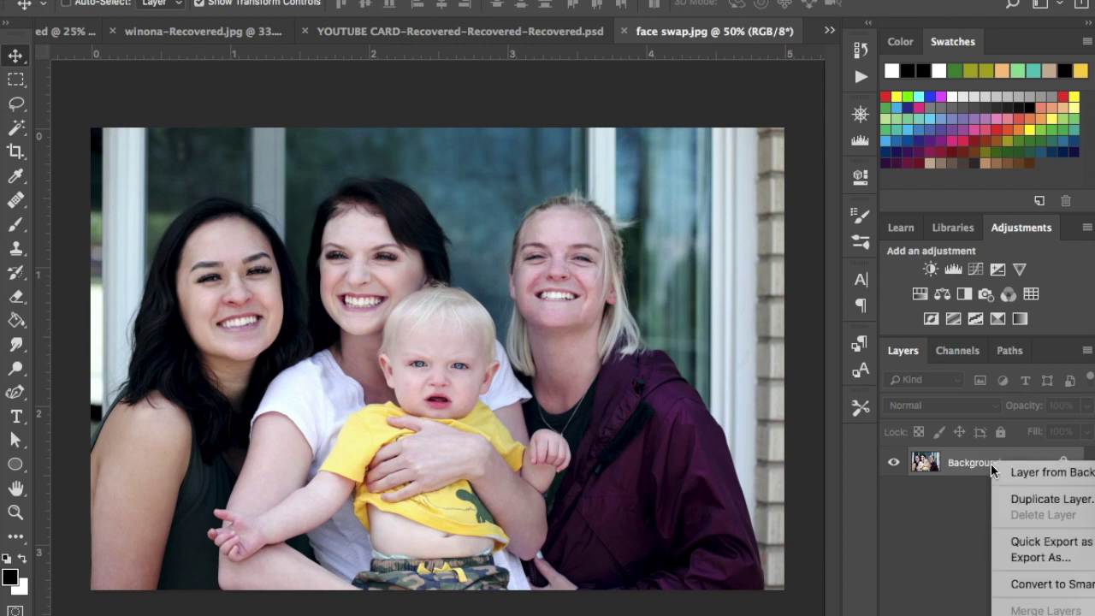
pyautogui.click(936, 525)
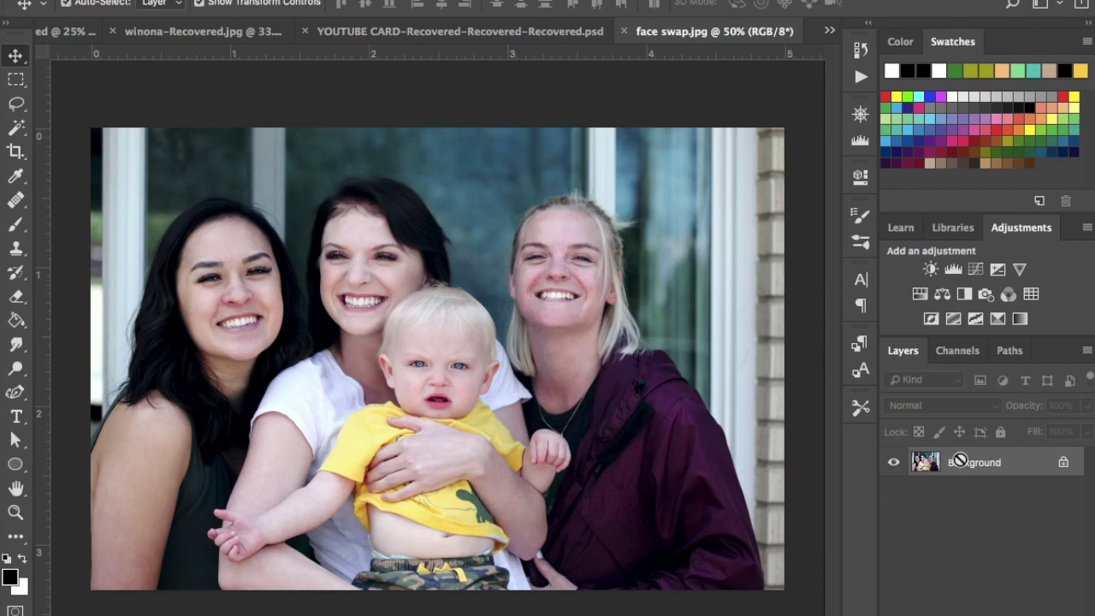
pyautogui.hotkey('ctrl', 'j')
pyautogui.hotkey('ctrl', 'j')
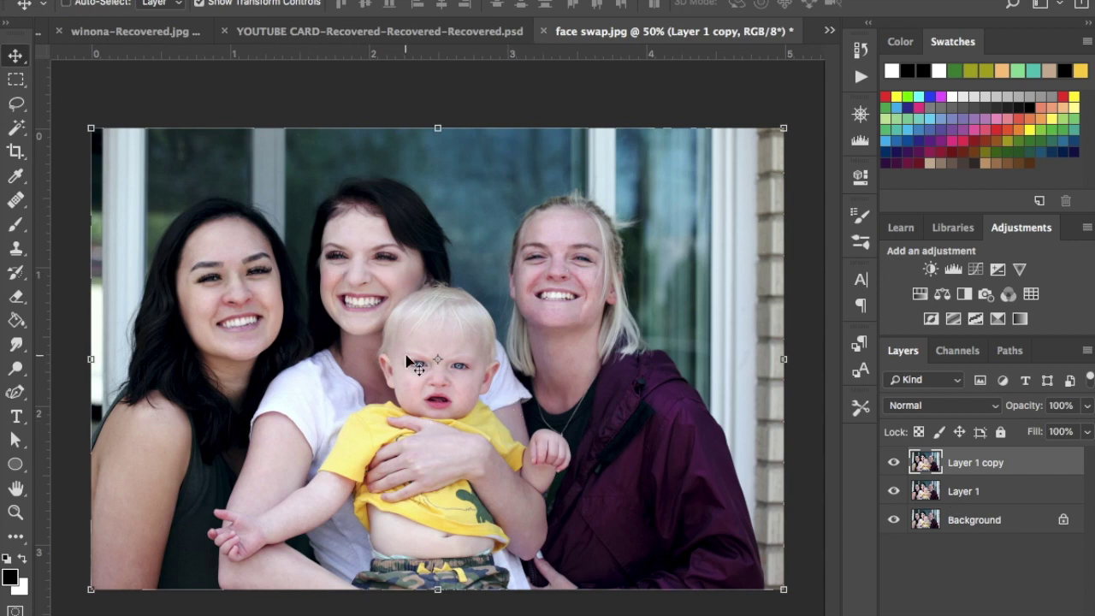
# Outline the dark-haired middle woman's eyes, nose and mouth on Layer 1 with the Lasso tool and turn the selection into a layer mask.
pyautogui.click(14, 106)
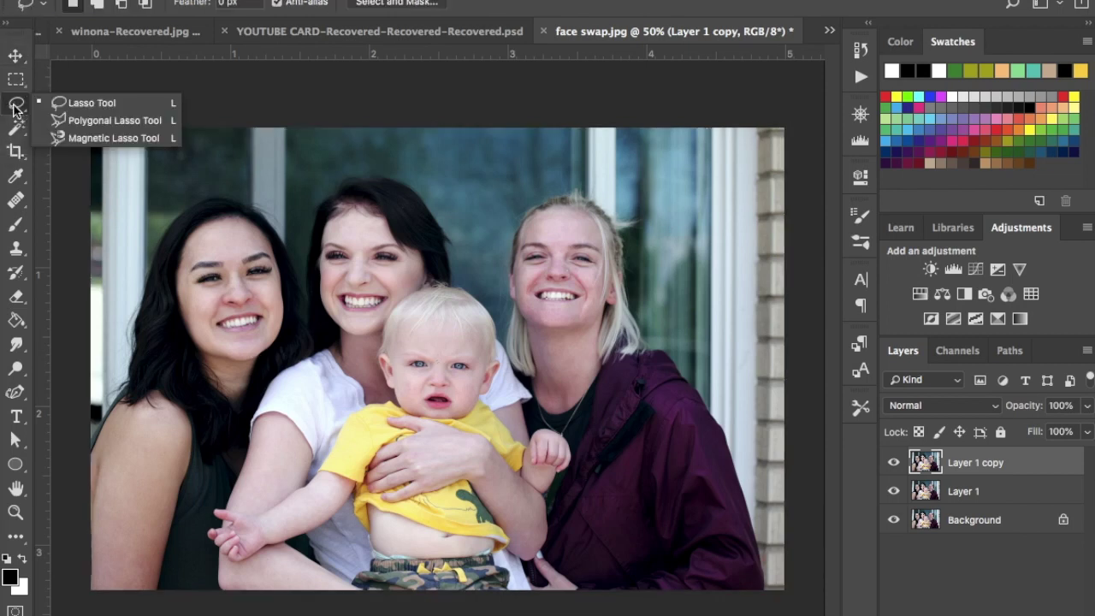
pyautogui.click(85, 121)
pyautogui.click(17, 101)
pyautogui.click(62, 103)
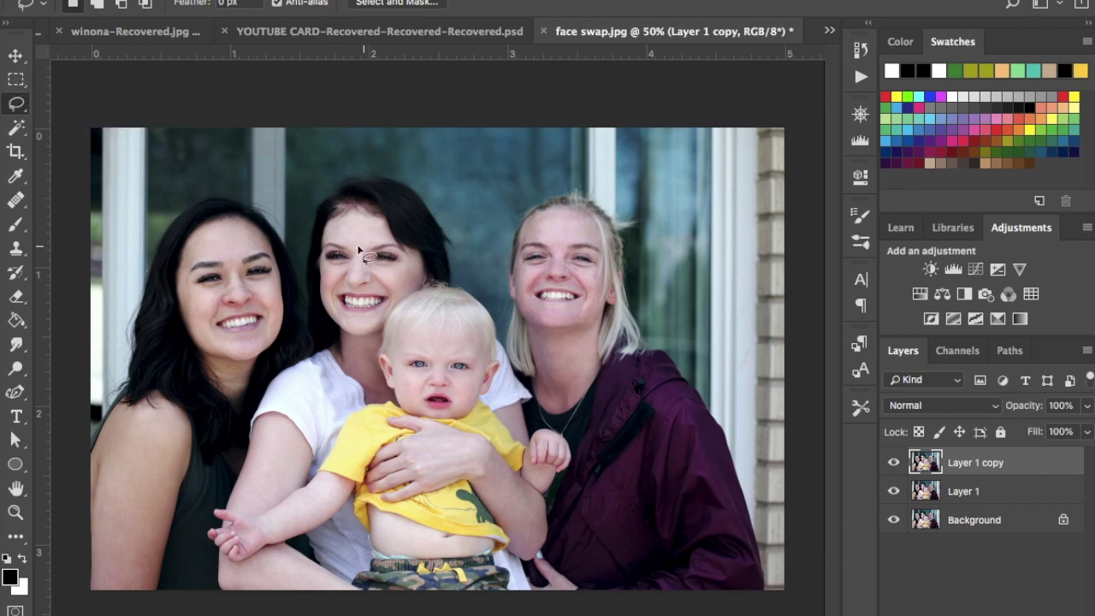
pyautogui.hotkey('ctrl', '+')
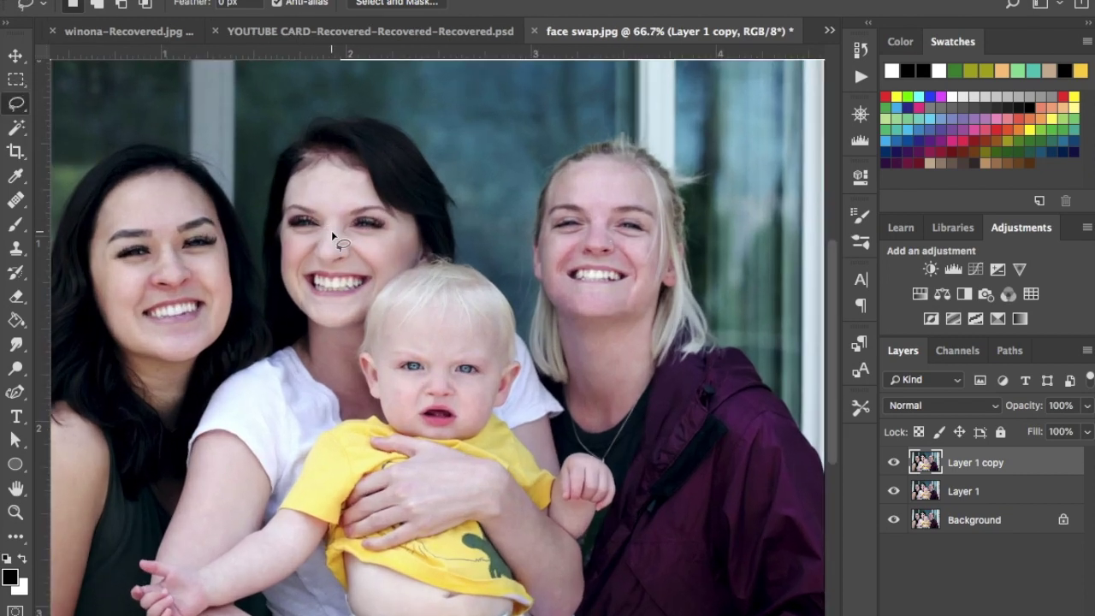
pyautogui.click(941, 486)
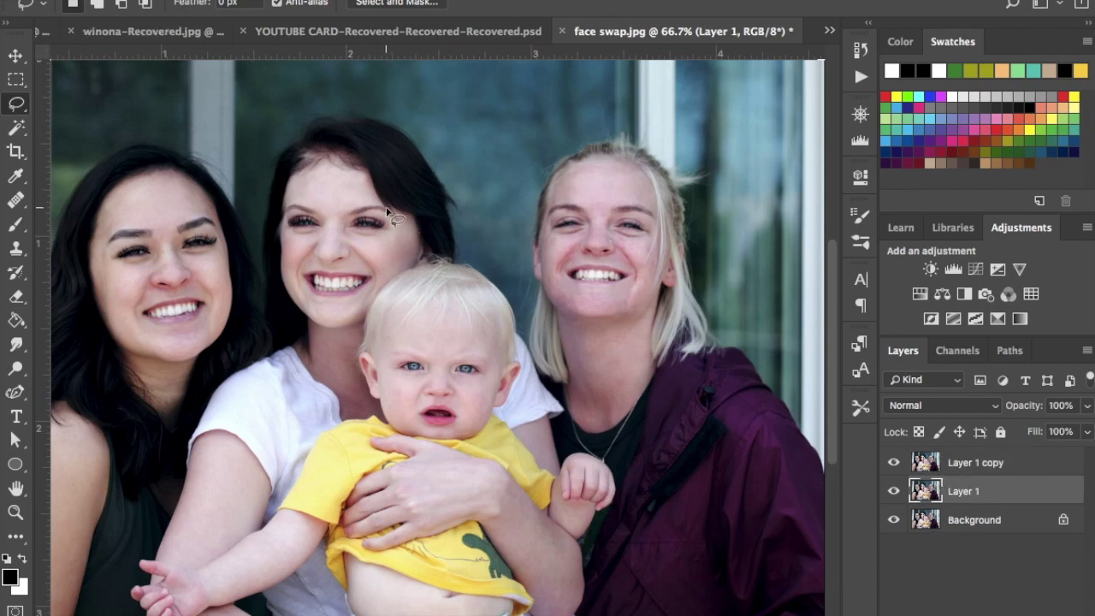
pyautogui.moveTo(285, 205)
pyautogui.mouseDown()
pyautogui.moveTo(299, 288)
pyautogui.moveTo(327, 304)
pyautogui.moveTo(346, 306)
pyautogui.moveTo(376, 285)
pyautogui.moveTo(396, 224)
pyautogui.moveTo(362, 196)
pyautogui.moveTo(285, 202)
pyautogui.moveTo(295, 244)
pyautogui.mouseUp()
pyautogui.click(960, 614)
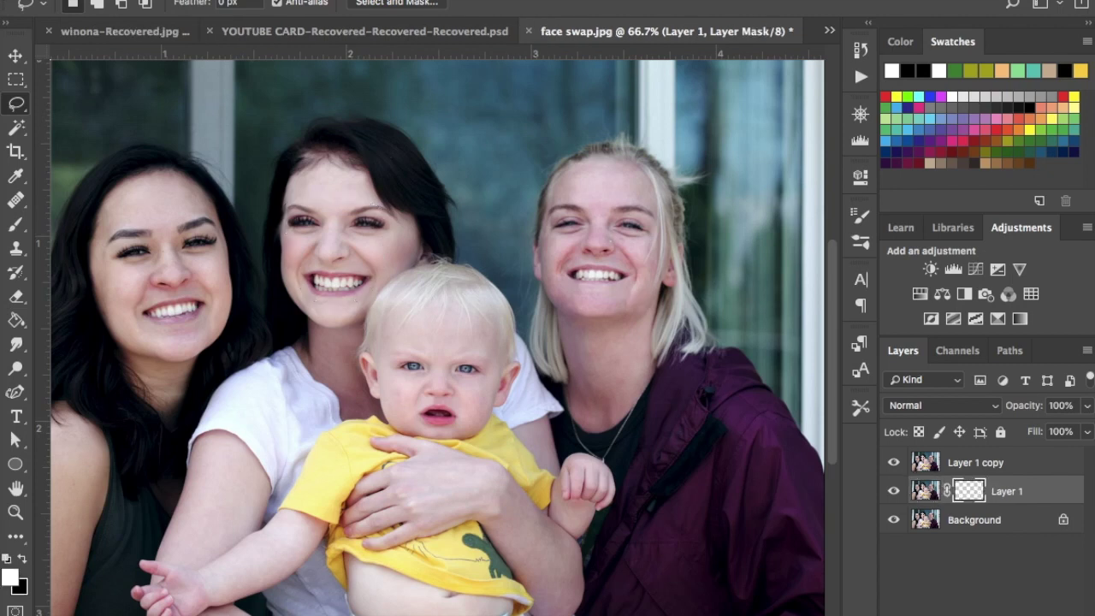
# Lasso the baby's facial features on Layer 1 copy, mask the layer to them, and check both cutouts with the Background briefly hidden.
pyautogui.click(967, 465)
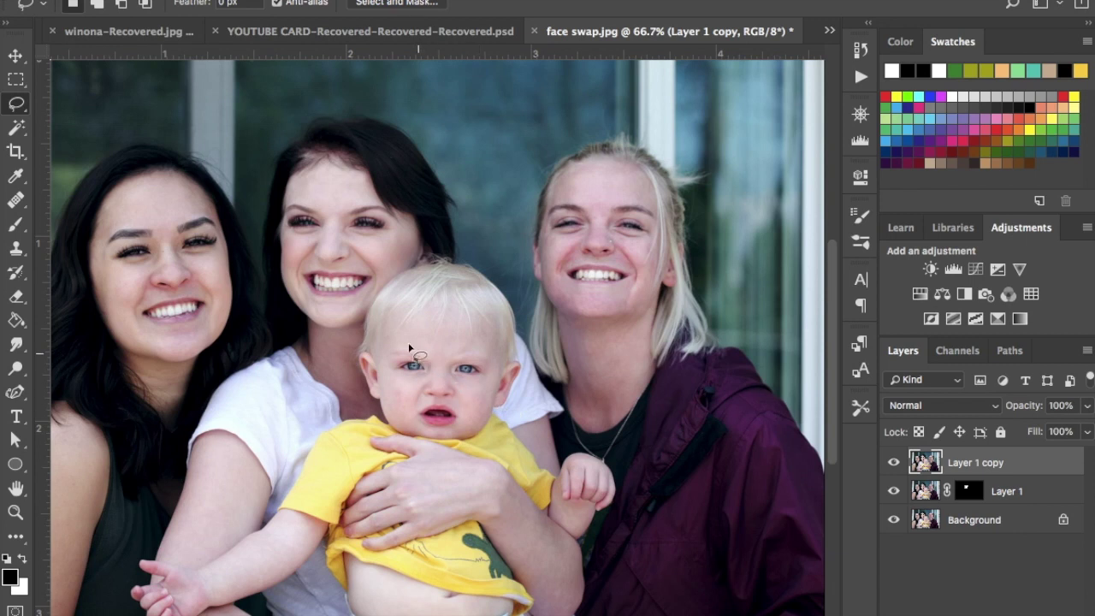
pyautogui.moveTo(406, 345)
pyautogui.mouseDown()
pyautogui.moveTo(384, 350)
pyautogui.moveTo(408, 422)
pyautogui.moveTo(469, 429)
pyautogui.moveTo(491, 347)
pyautogui.moveTo(422, 352)
pyautogui.moveTo(400, 340)
pyautogui.moveTo(386, 350)
pyautogui.mouseUp()
pyautogui.click(960, 614)
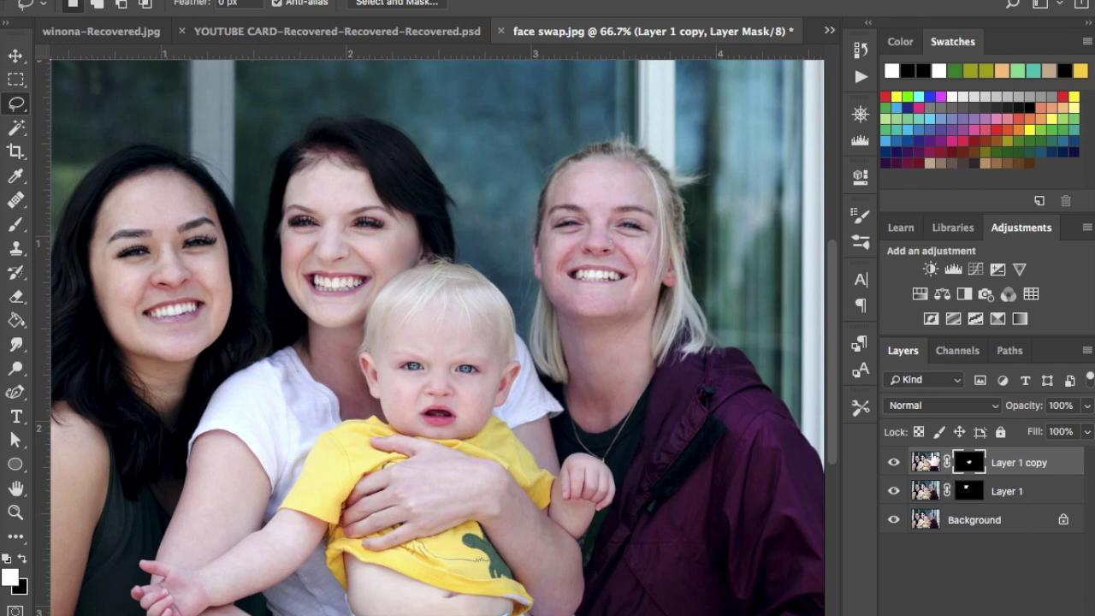
pyautogui.click(893, 520)
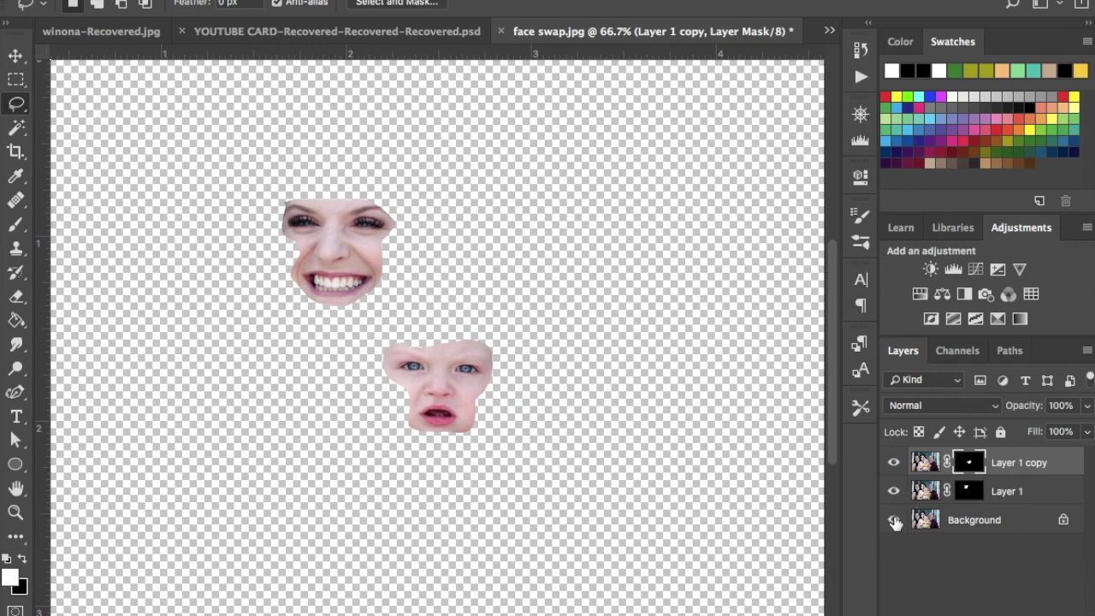
pyautogui.click(893, 520)
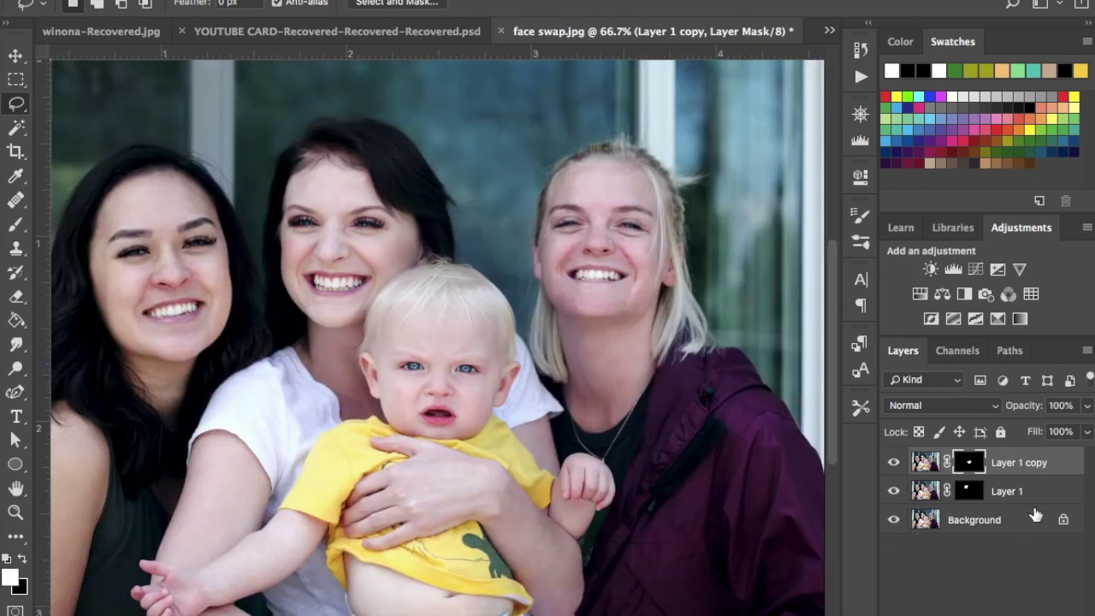
# Move the woman's masked face on Layer 1 over the baby's face with the Move tool.
pyautogui.click(1032, 498)
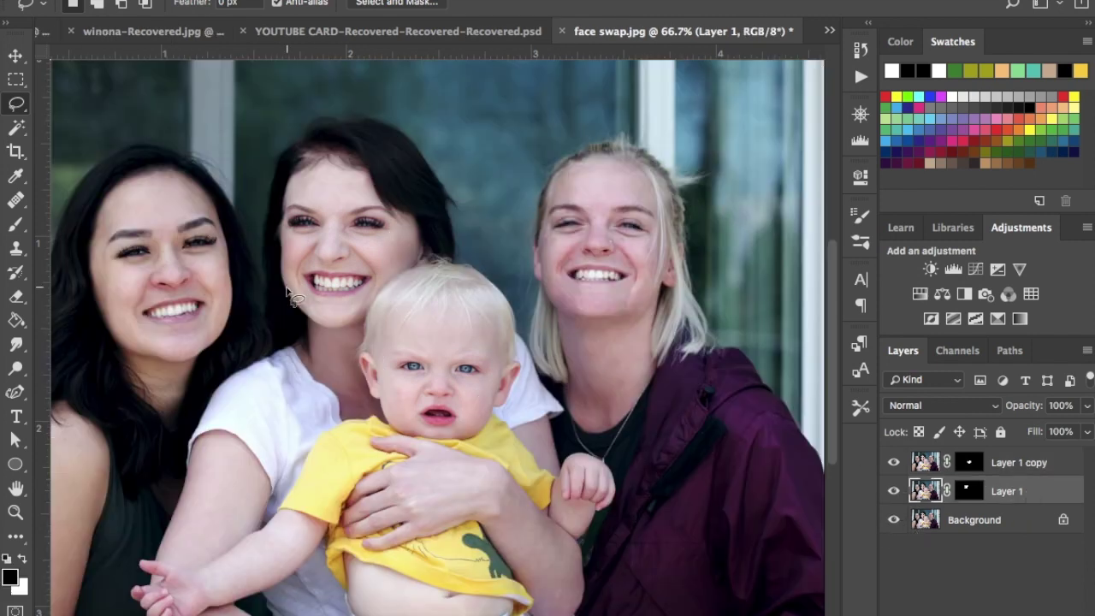
pyautogui.click(15, 57)
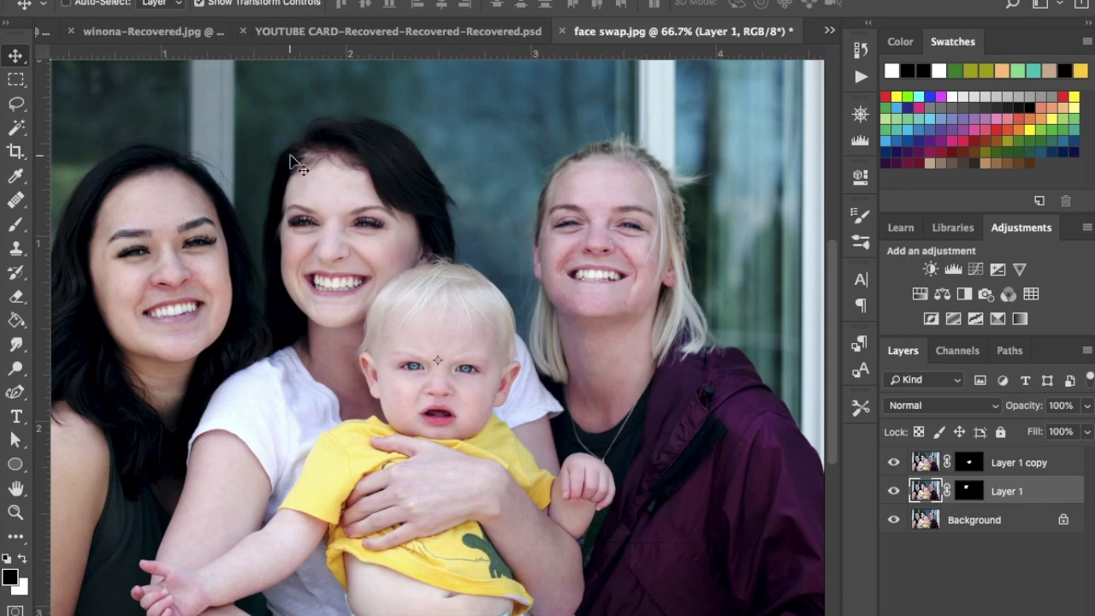
pyautogui.hotkey('ctrl', '-')
pyautogui.hotkey('ctrl', '-')
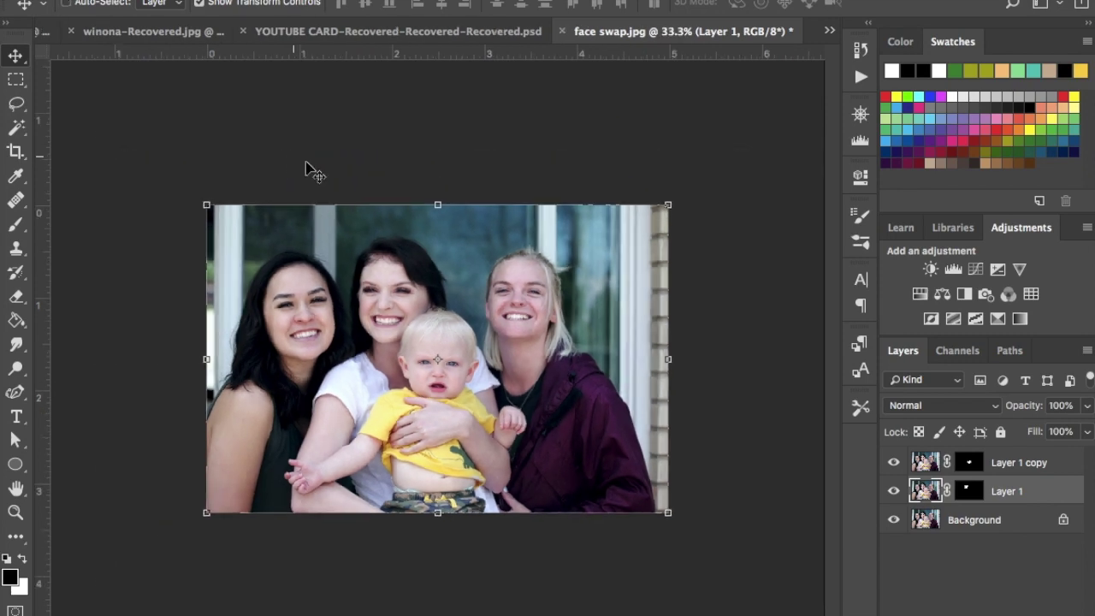
pyautogui.click(472, 0)
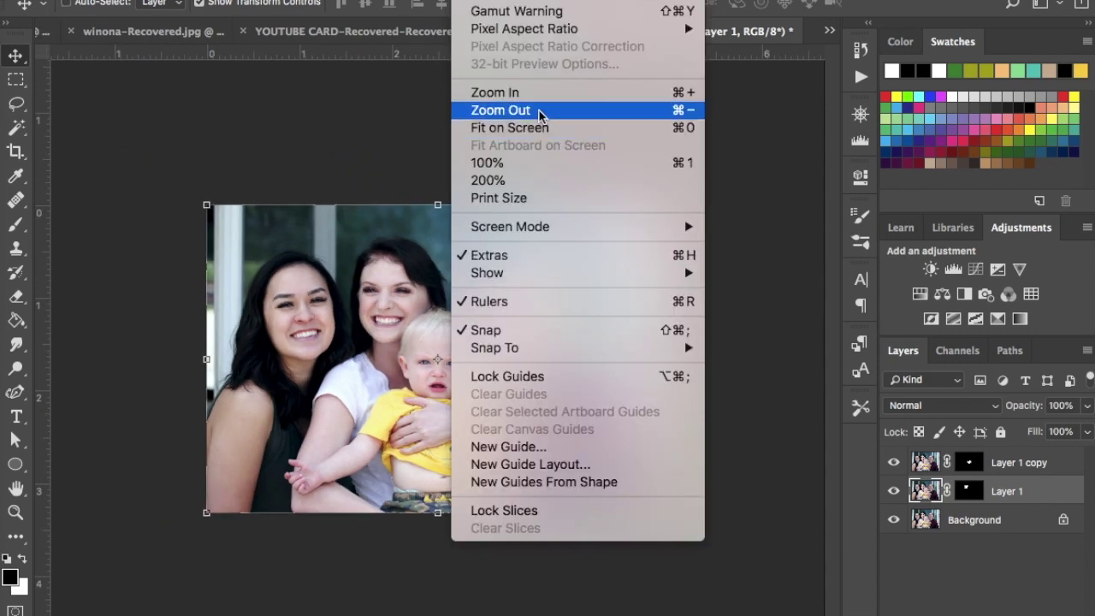
pyautogui.click(472, 0)
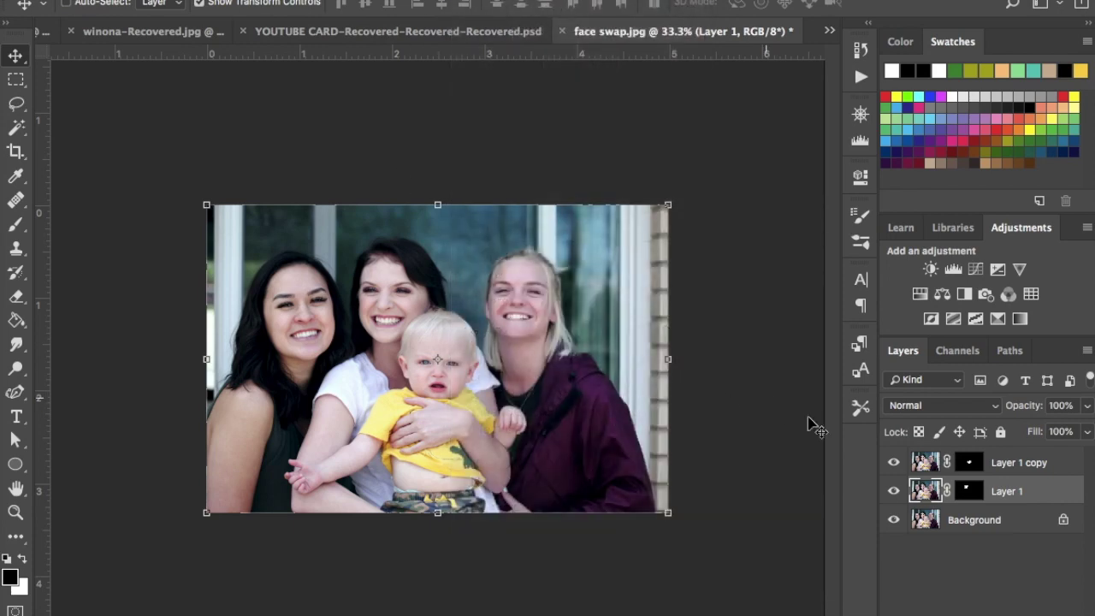
pyautogui.moveTo(539, 421); pyautogui.dragTo(589, 495)
# Hide Layer 1 copy so that the face placed on the baby can be seen.
pyautogui.click(1037, 471)
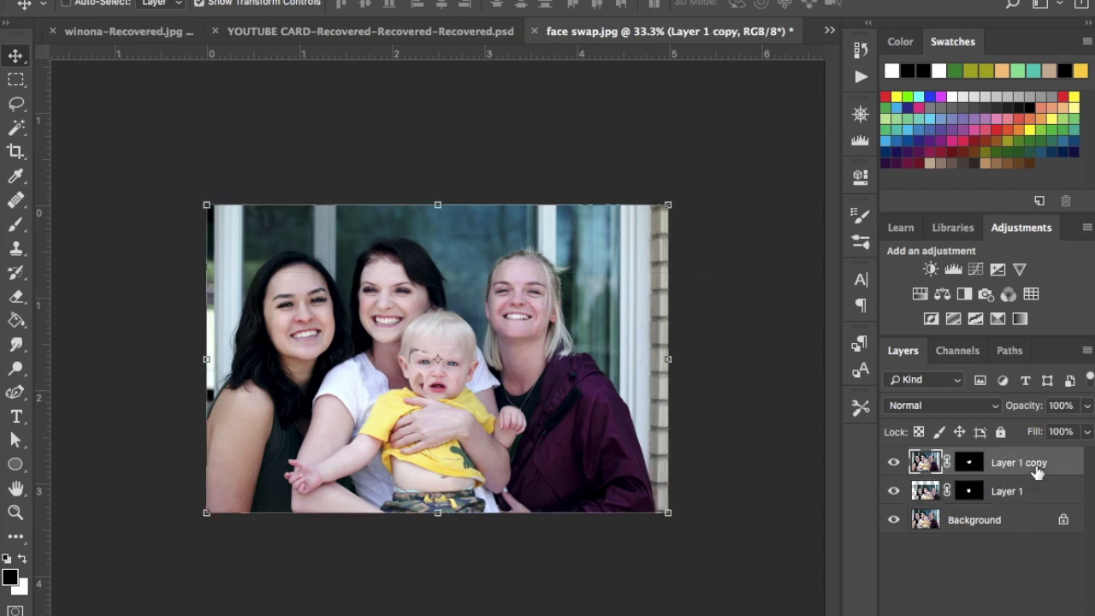
pyautogui.click(893, 462)
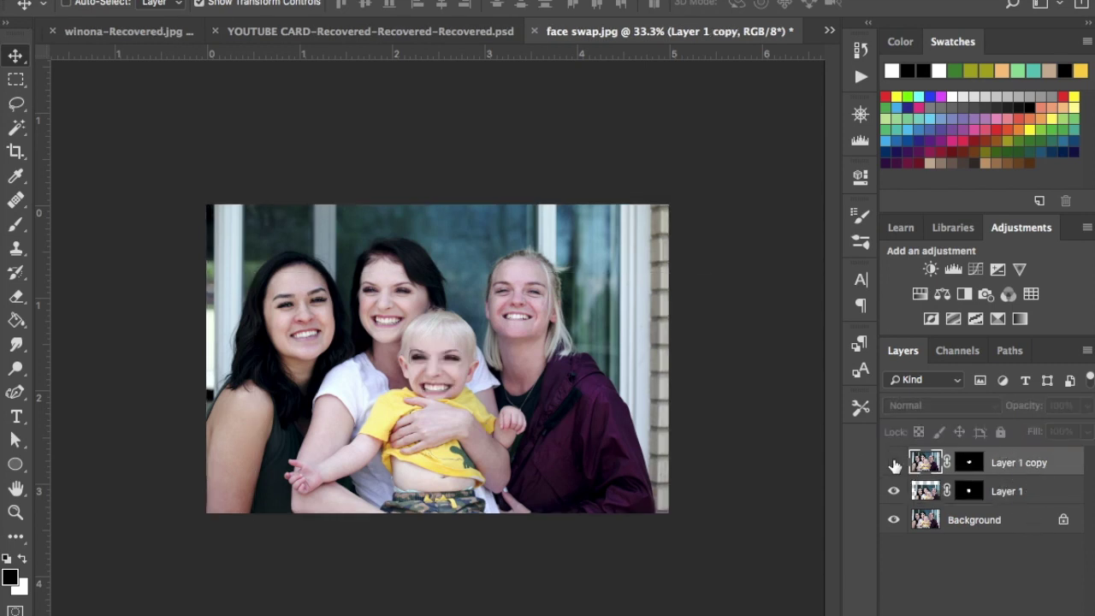
pyautogui.click(894, 463)
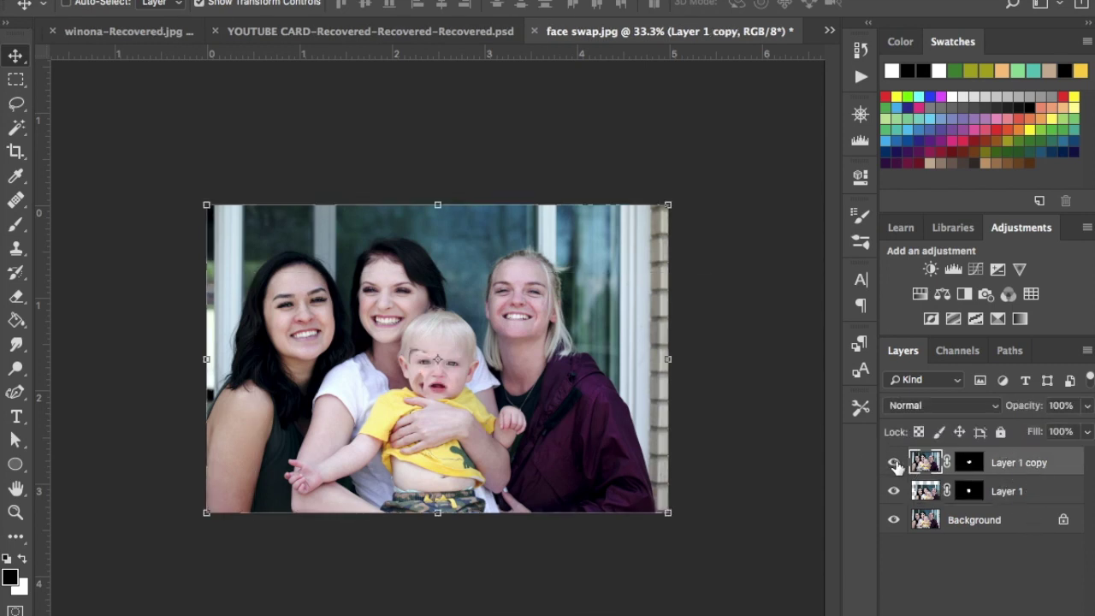
pyautogui.click(894, 463)
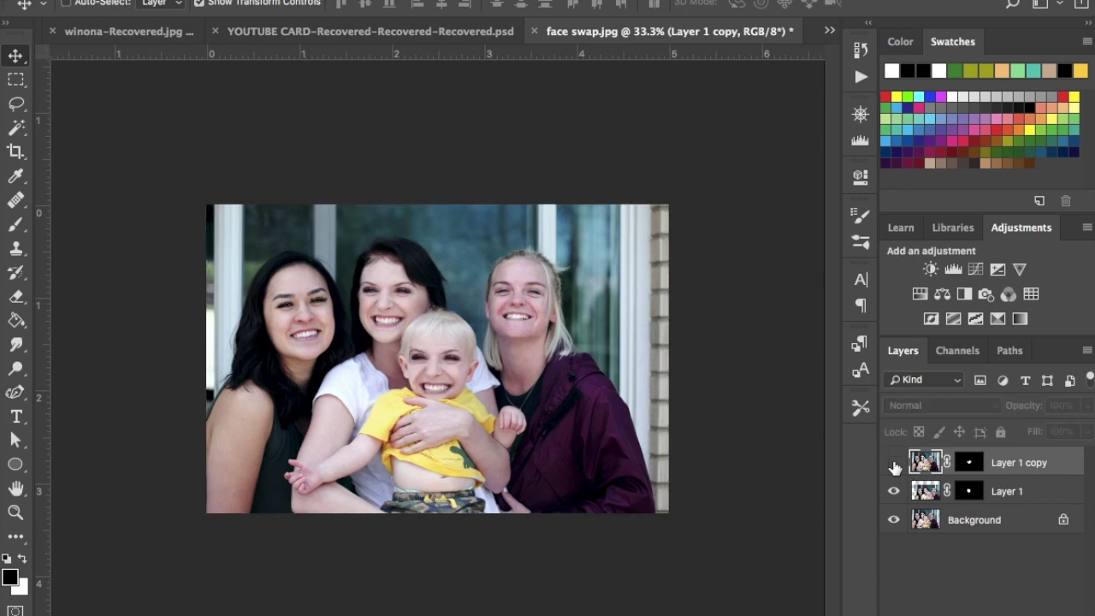
# Scale the woman's face on Layer 1 down to about 89% and reposition it to fit the baby's head.
pyautogui.click(1027, 499)
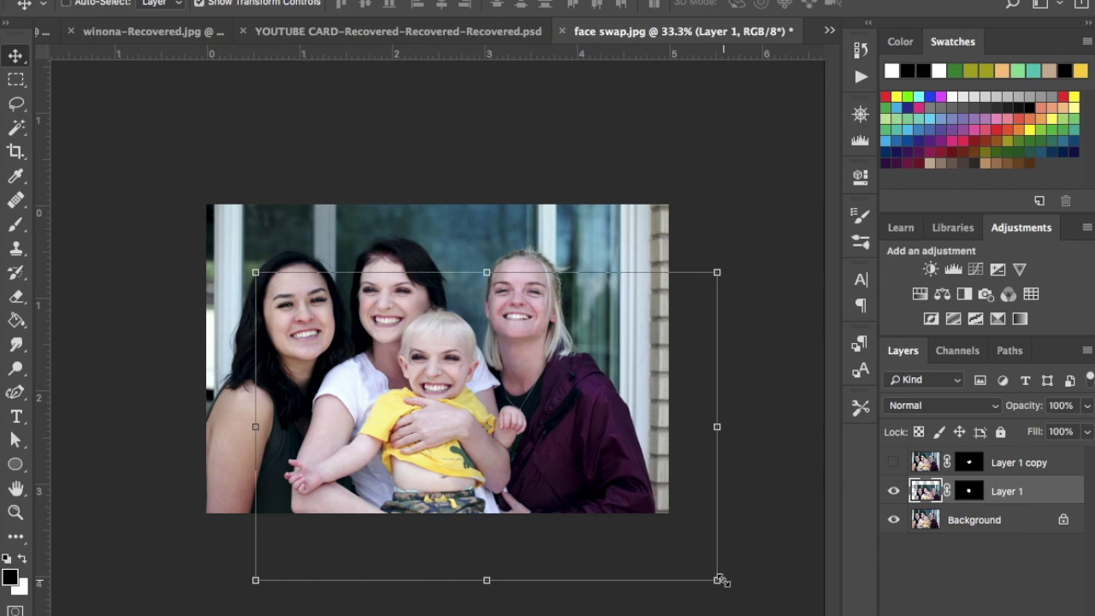
pyautogui.moveTo(722, 581); pyautogui.dragTo(689, 561)
pyautogui.moveTo(613, 490)
pyautogui.mouseDown()
pyautogui.moveTo(624, 491)
pyautogui.moveTo(615, 484)
pyautogui.mouseUp()
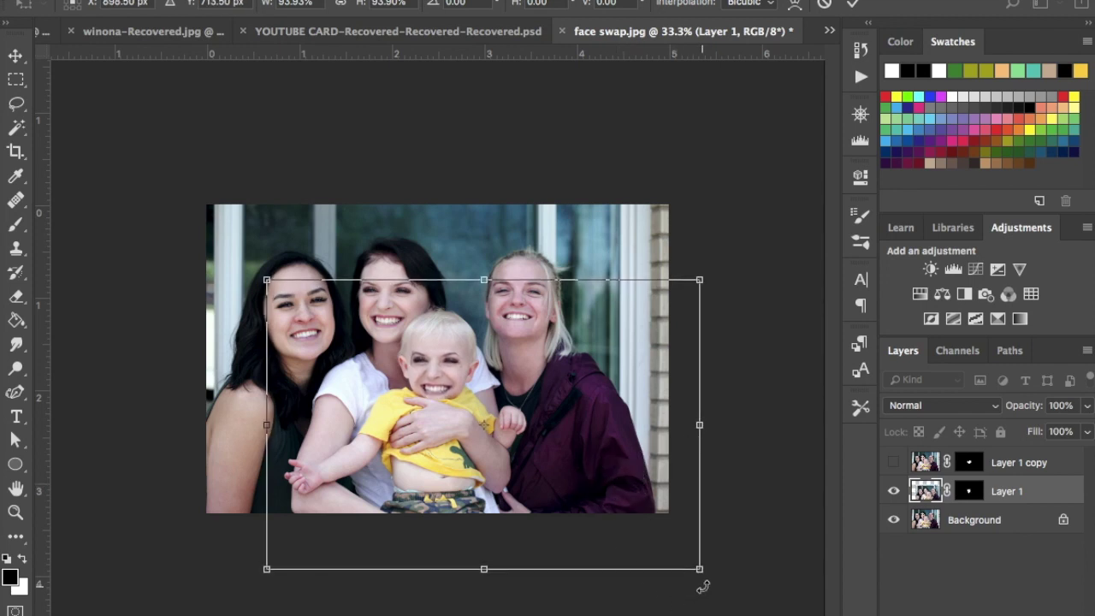
pyautogui.moveTo(699, 568); pyautogui.dragTo(676, 553)
pyautogui.moveTo(636, 486); pyautogui.dragTo(647, 488)
pyautogui.moveTo(643, 486); pyautogui.dragTo(643, 488)
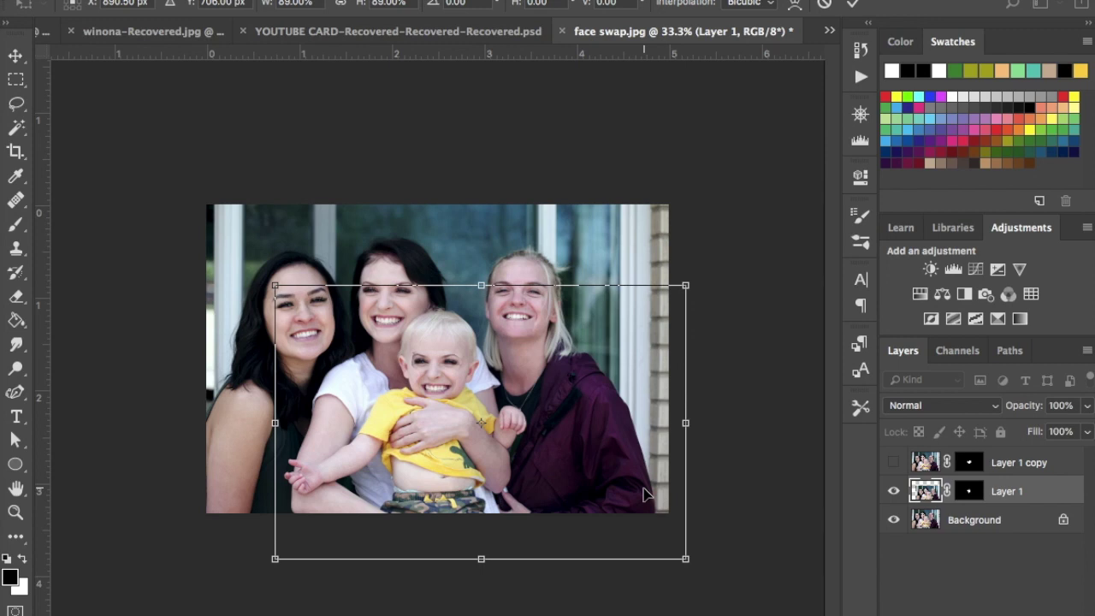
pyautogui.press('Return')
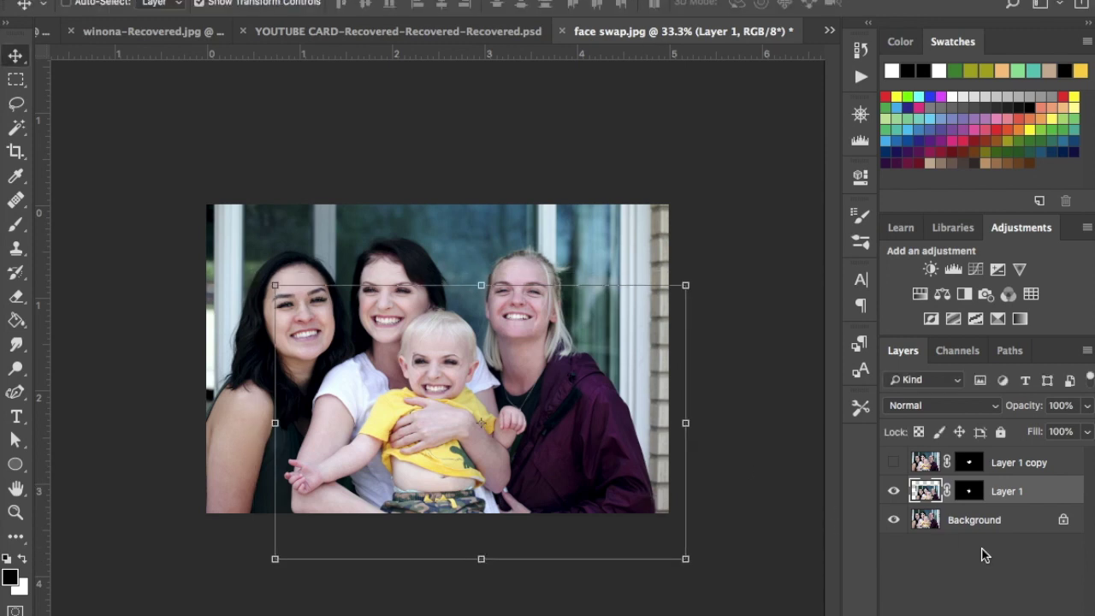
# Show Layer 1 copy, move the baby's face onto the middle woman's face, and enlarge it to about 124%.
pyautogui.click(893, 463)
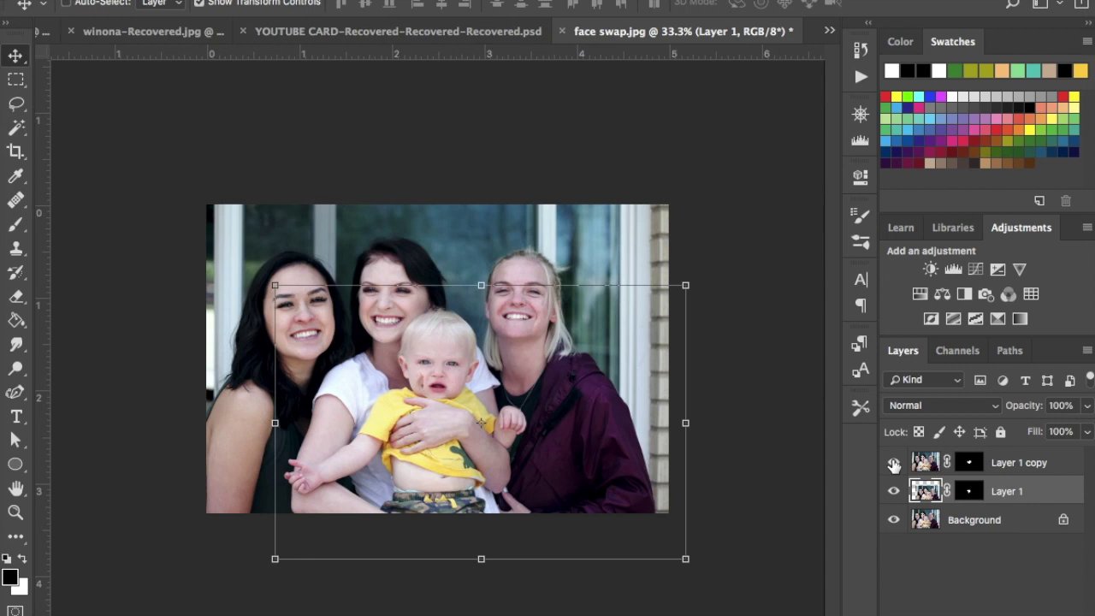
pyautogui.click(1043, 462)
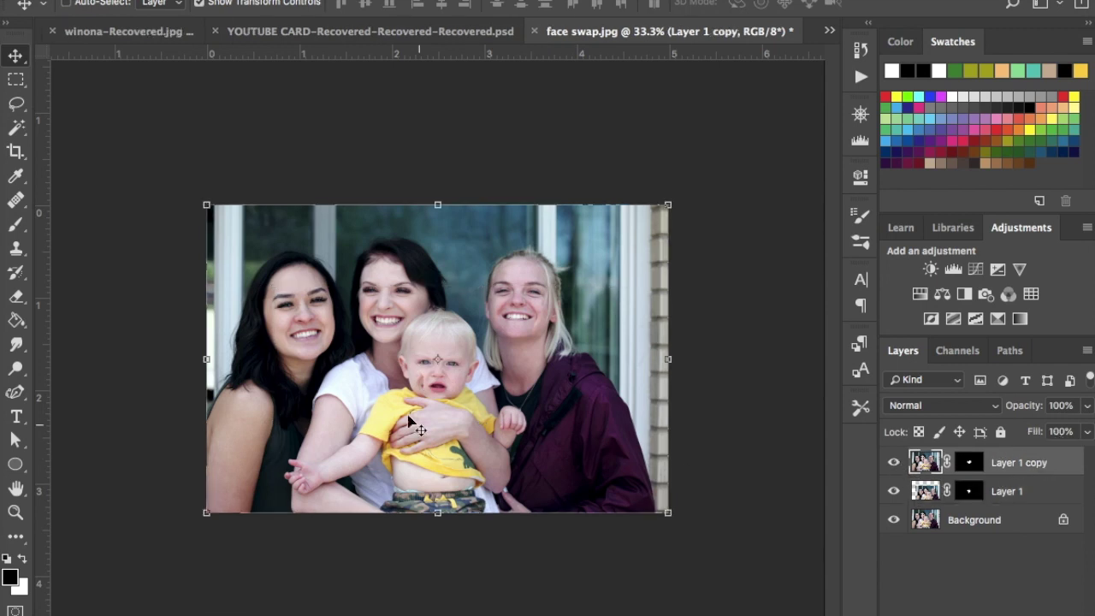
pyautogui.moveTo(511, 436); pyautogui.dragTo(454, 367)
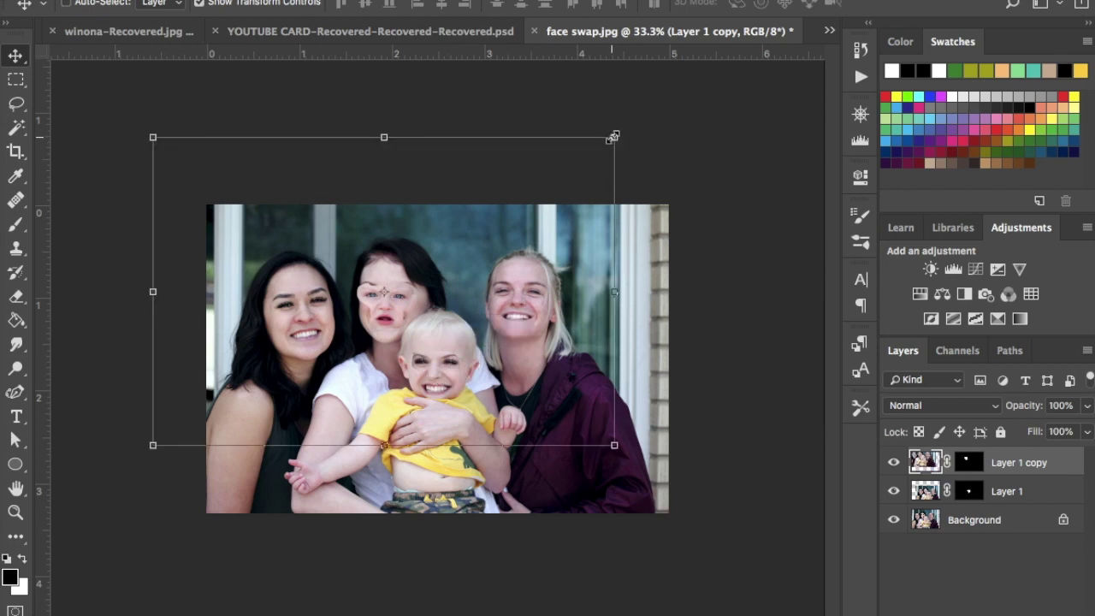
pyautogui.moveTo(613, 137); pyautogui.dragTo(727, 62)
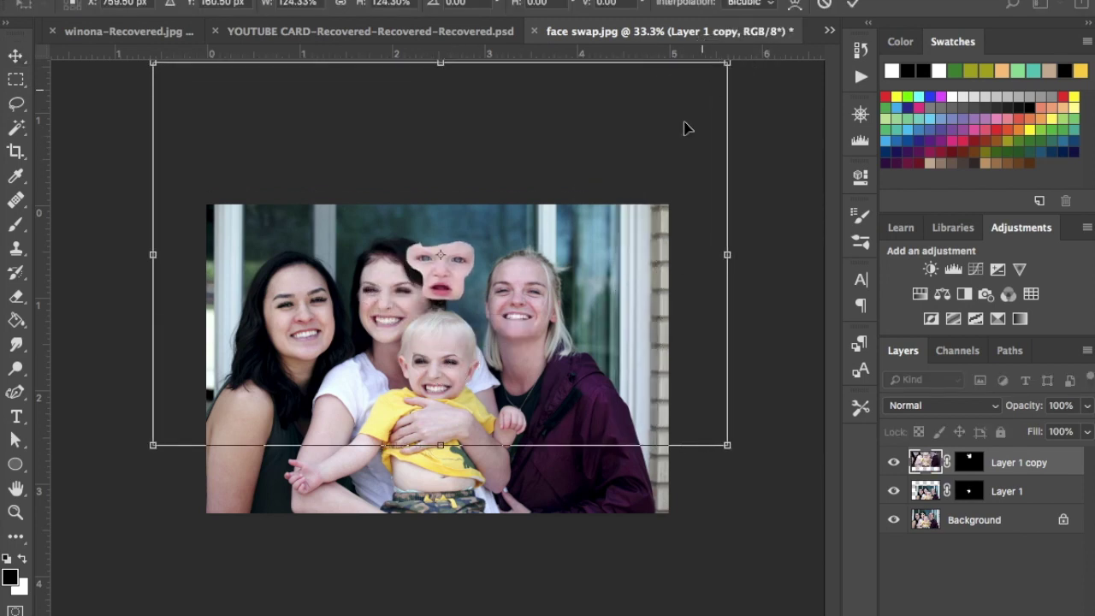
pyautogui.moveTo(634, 276); pyautogui.dragTo(578, 313)
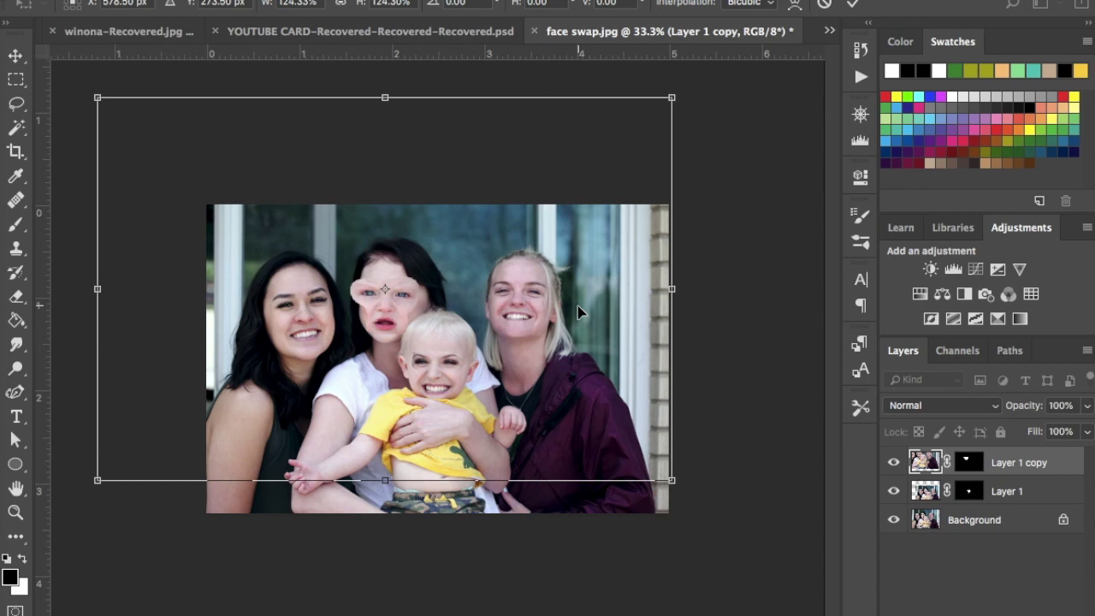
pyautogui.press('Return')
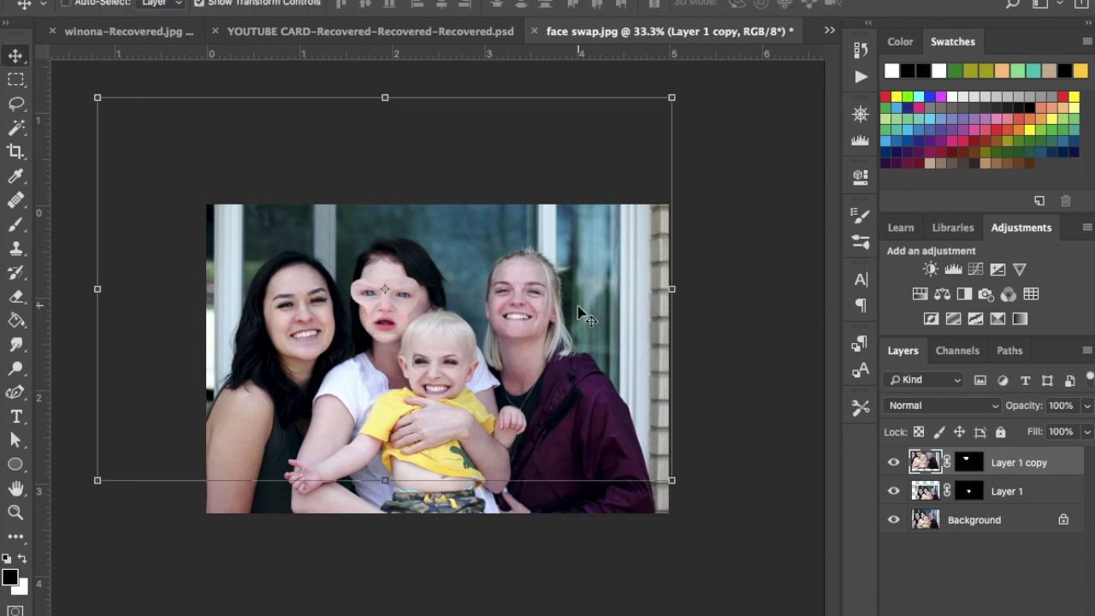
# Scale the baby's face on Layer 1 copy down to about 92% and realign it with the woman's features.
pyautogui.press('super+plus')
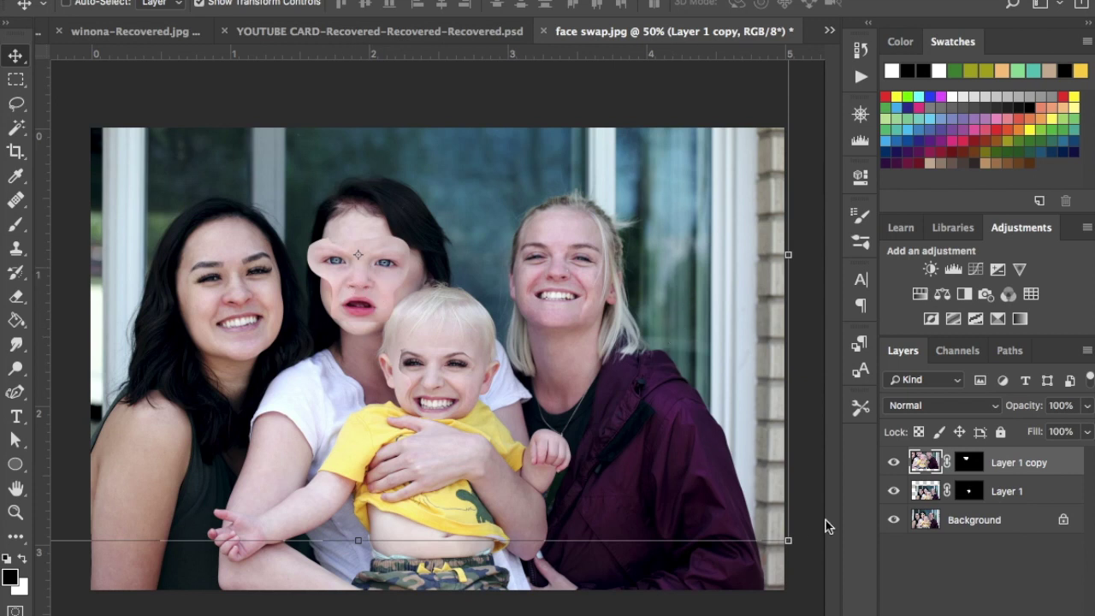
pyautogui.moveTo(792, 545); pyautogui.dragTo(711, 484)
pyautogui.moveTo(648, 434); pyautogui.dragTo(684, 462)
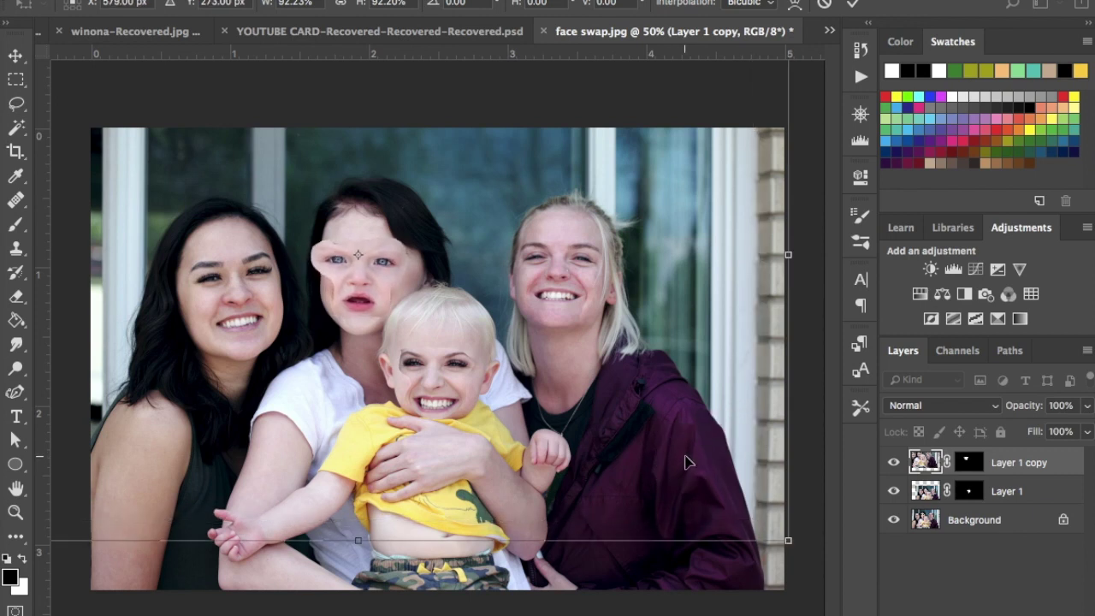
pyautogui.press('Return')
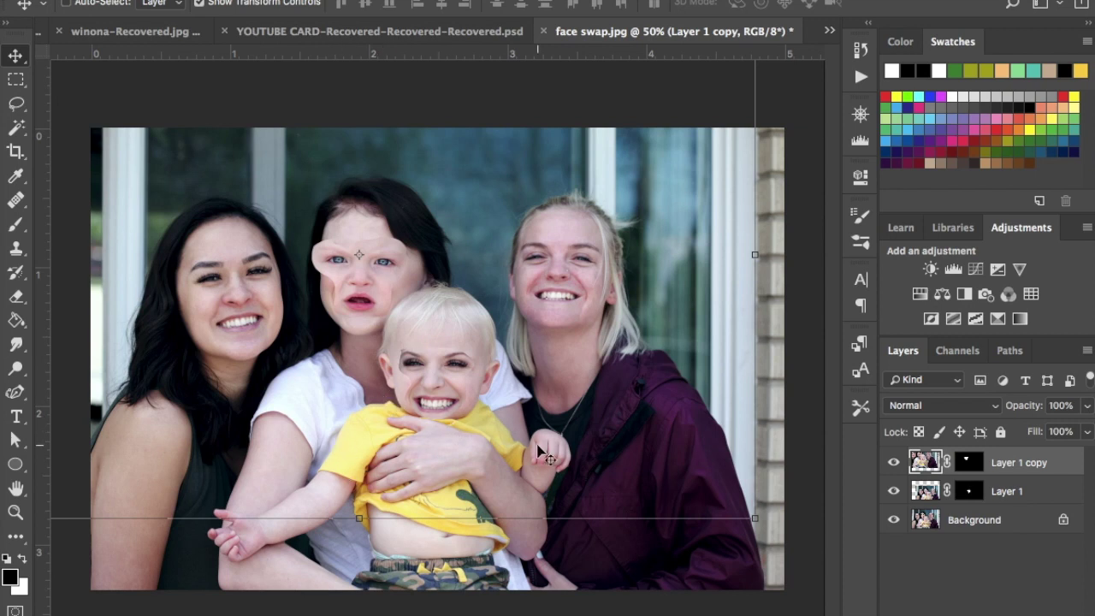
# Paint black on the Layer 1 copy mask with a 45 px soft round brush to hide the overhang beside the middle woman's picture-left temple.
pyautogui.click(967, 463)
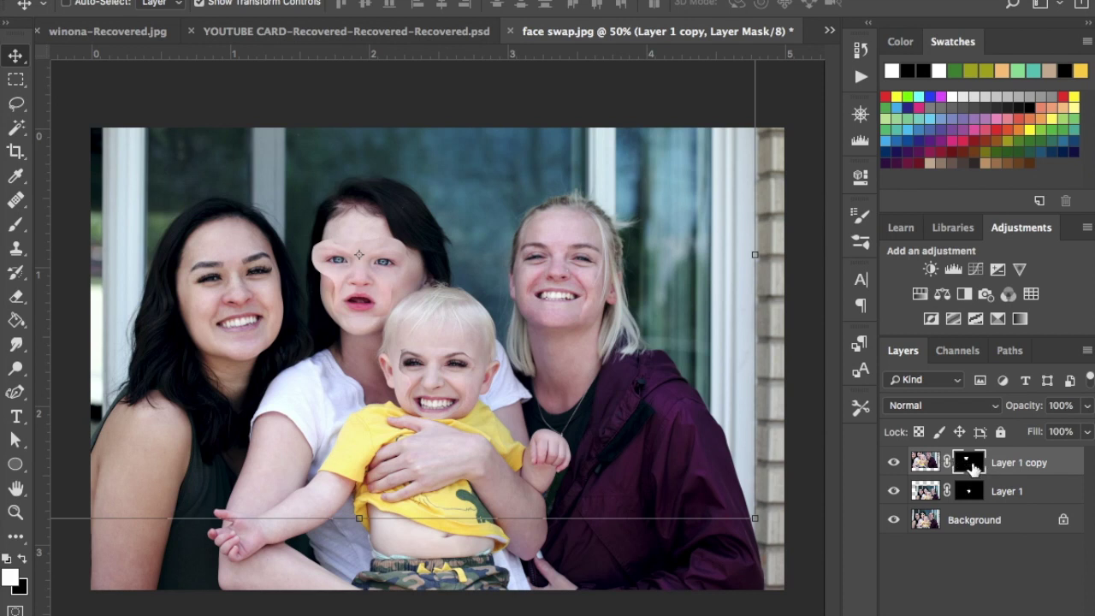
pyautogui.click(16, 225)
pyautogui.click(95, 8)
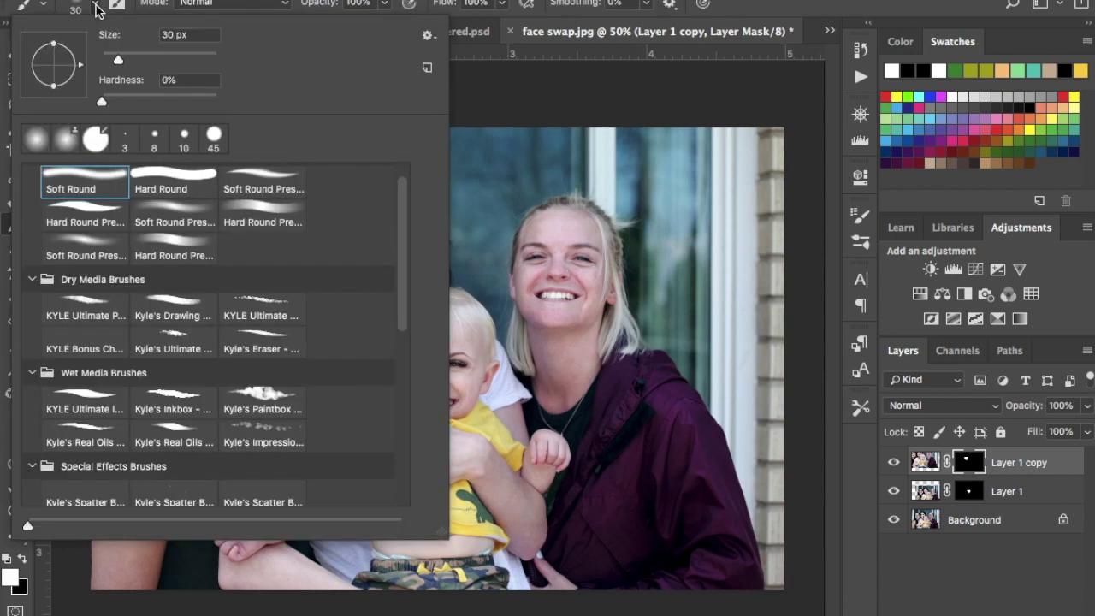
pyautogui.scroll(1, 137, 193)
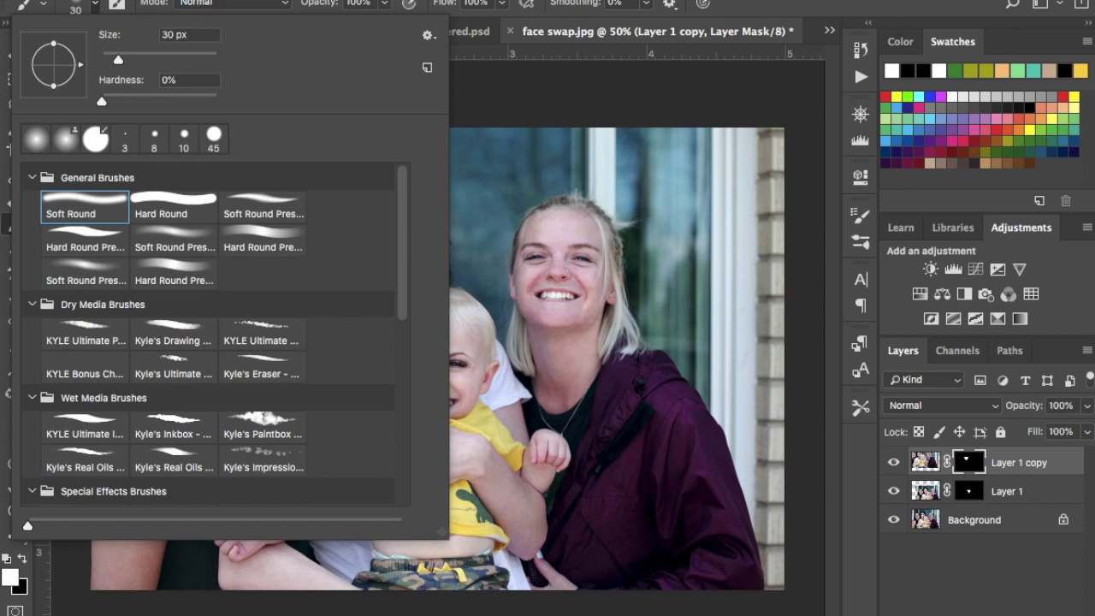
pyautogui.press('Escape')
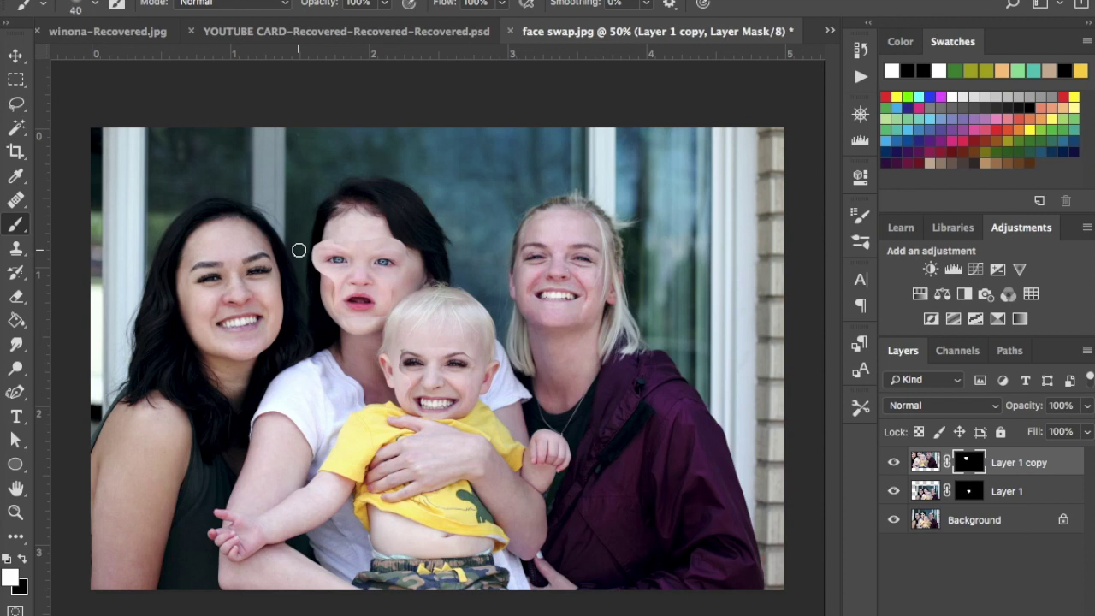
pyautogui.press(']')
pyautogui.press('x')
pyautogui.moveTo(315, 240)
pyautogui.mouseDown()
pyautogui.moveTo(305, 245)
pyautogui.moveTo(307, 254)
pyautogui.moveTo(315, 241)
pyautogui.moveTo(307, 264)
pyautogui.moveTo(317, 230)
pyautogui.moveTo(318, 277)
pyautogui.moveTo(320, 232)
pyautogui.moveTo(334, 224)
pyautogui.mouseUp()
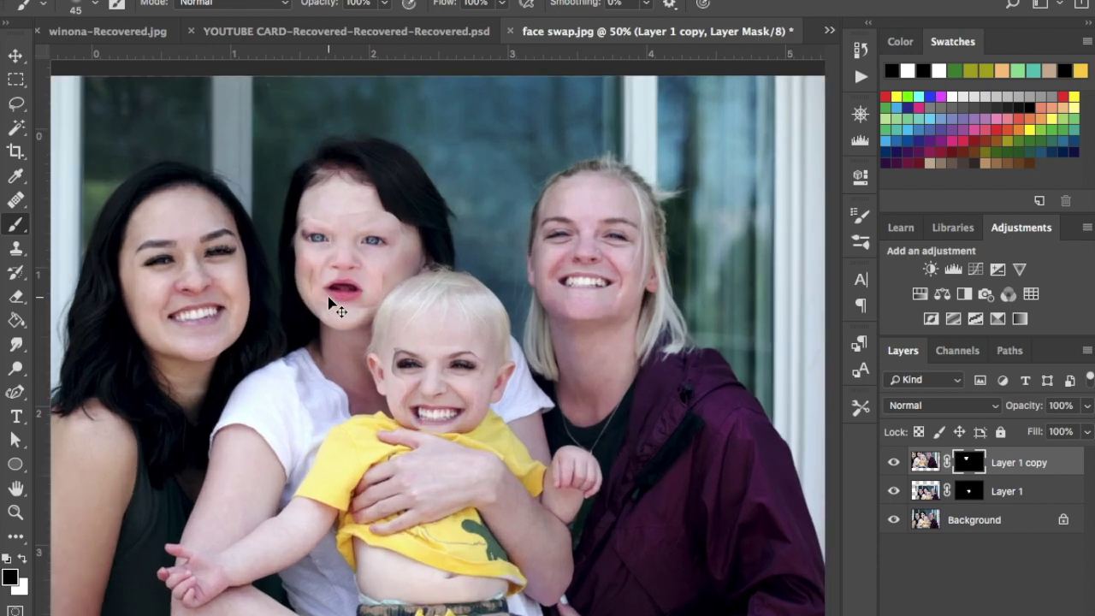
# Blend the seam on the middle woman's picture-left cheek by painting the Layer 1 copy mask with black, followed by white.
pyautogui.press('super+plus')
pyautogui.press('super+plus')
pyautogui.press('super+plus')
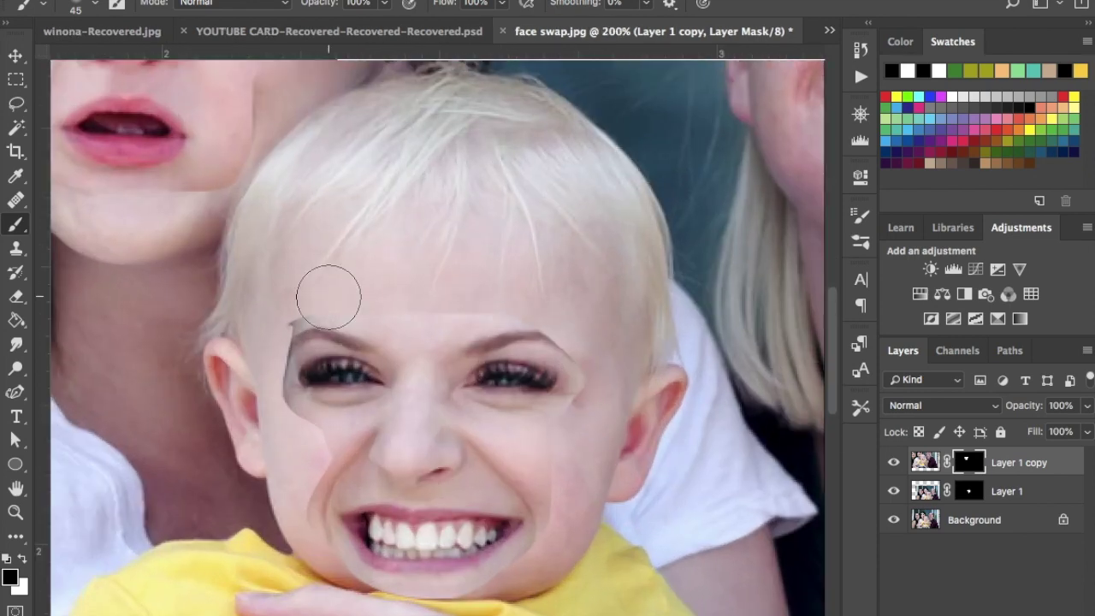
pyautogui.hscroll(-5, 328, 297)
pyautogui.scroll(3, 328, 297)
pyautogui.moveTo(263, 193)
pyautogui.mouseDown()
pyautogui.moveTo(265, 256)
pyautogui.moveTo(276, 275)
pyautogui.mouseUp()
pyautogui.press('x')
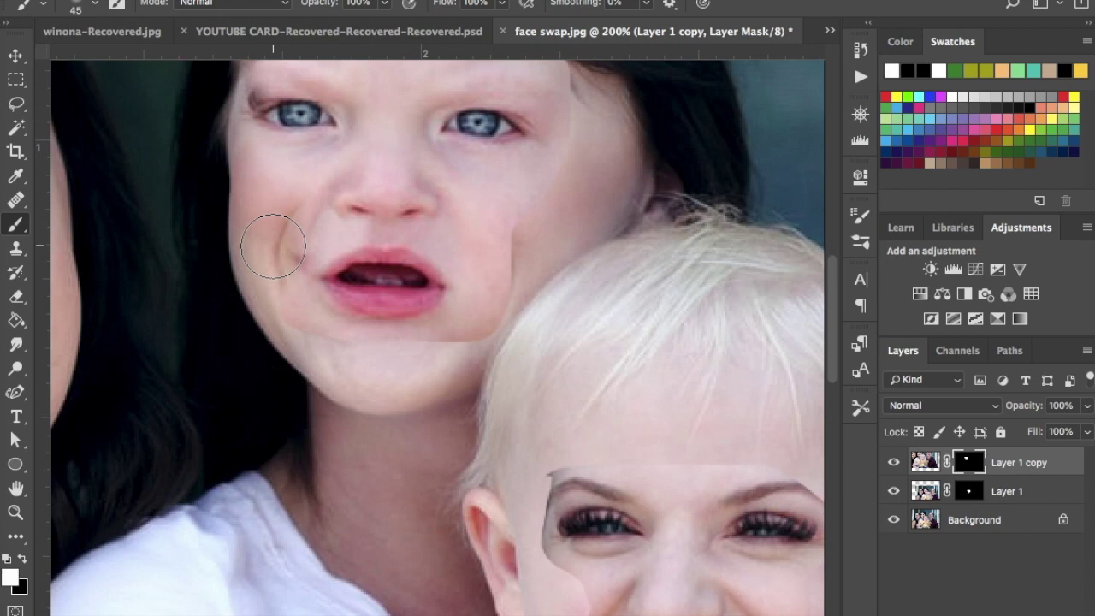
pyautogui.moveTo(310, 196)
pyautogui.mouseDown()
pyautogui.moveTo(298, 247)
pyautogui.moveTo(307, 271)
pyautogui.moveTo(297, 251)
pyautogui.moveTo(299, 220)
pyautogui.mouseUp()
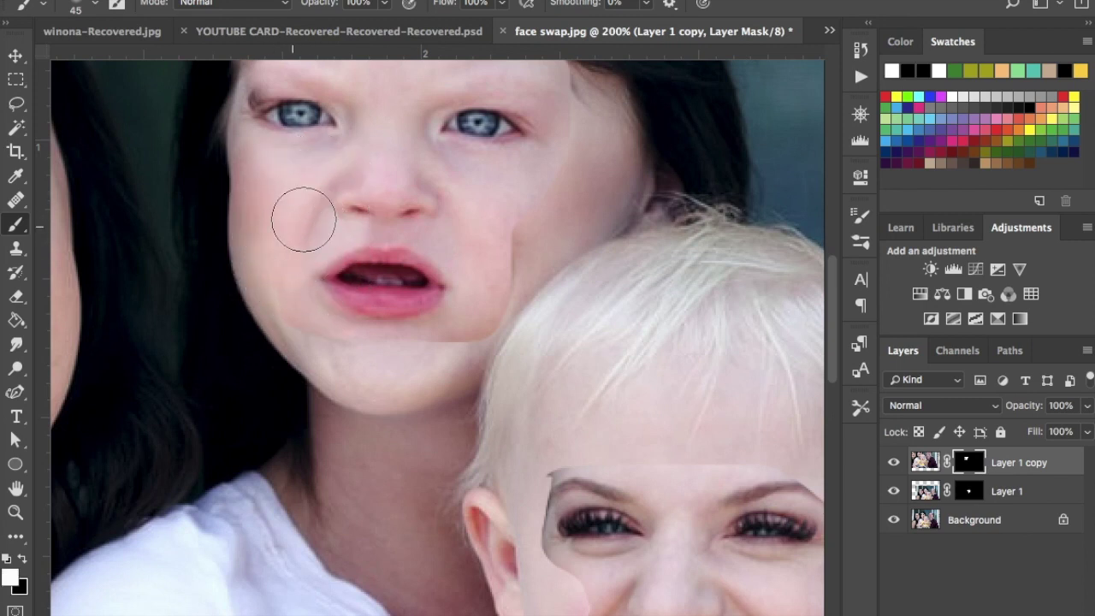
pyautogui.scroll(5, 291, 188)
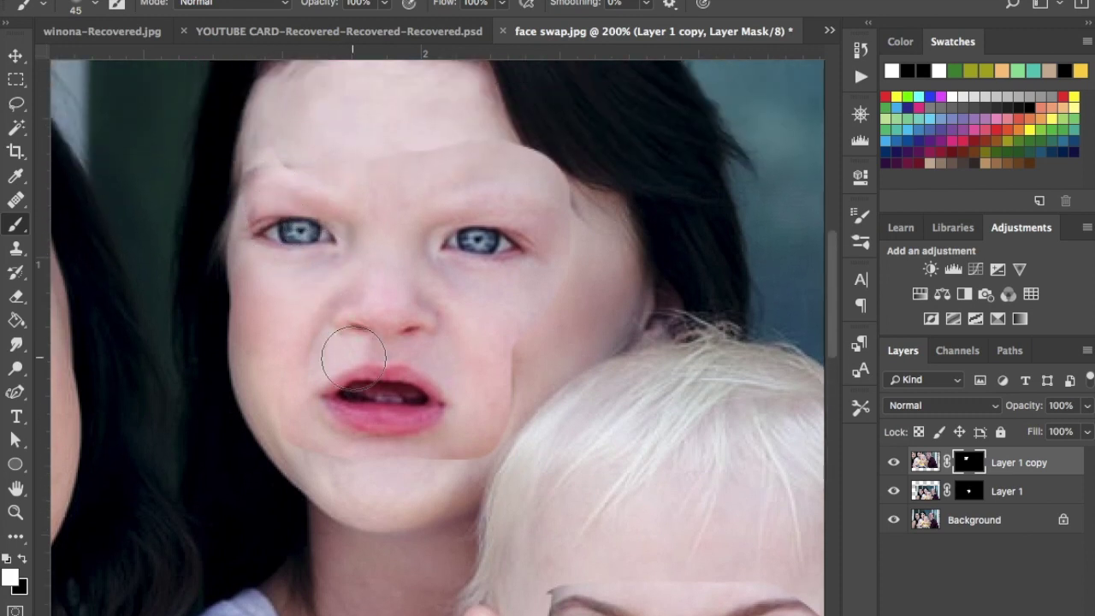
# Reveal more of the baby's skin on the woman's chin with white, and mask out the yellow shirt strip along the jaw with black.
pyautogui.scroll(-5, 399, 374)
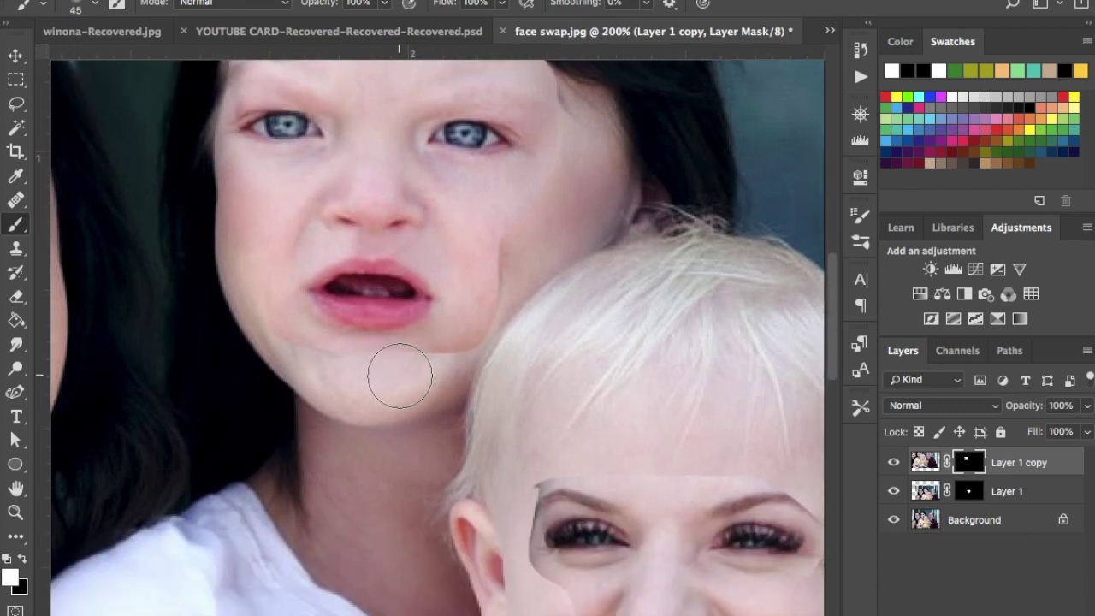
pyautogui.scroll(1, 399, 373)
pyautogui.moveTo(300, 353); pyautogui.dragTo(383, 382)
pyautogui.press('x')
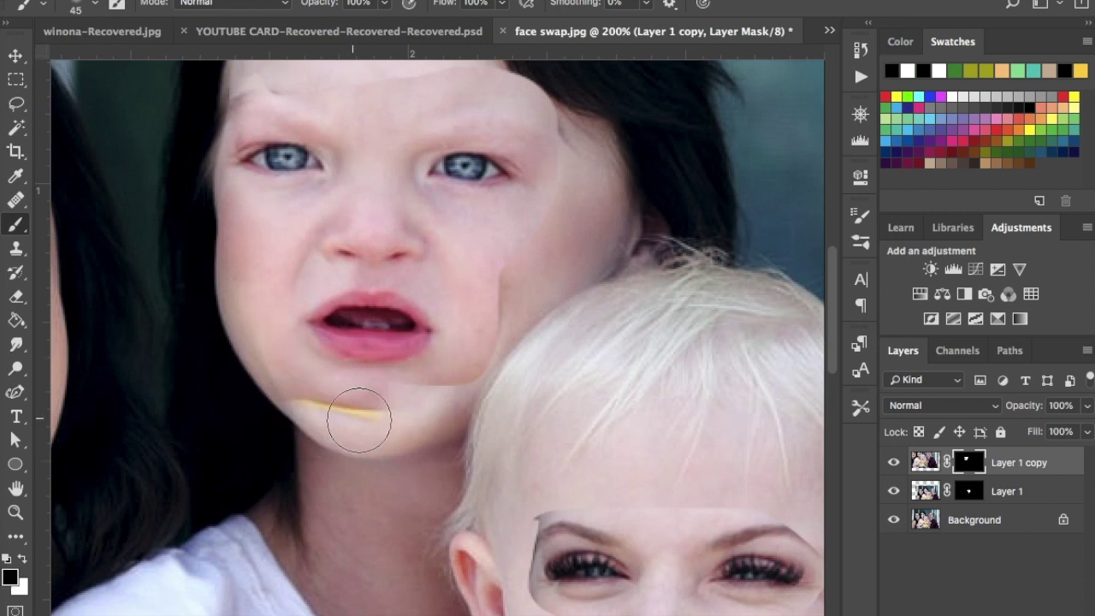
pyautogui.moveTo(362, 420)
pyautogui.mouseDown()
pyautogui.moveTo(258, 383)
pyautogui.moveTo(356, 429)
pyautogui.moveTo(434, 407)
pyautogui.moveTo(494, 367)
pyautogui.mouseUp()
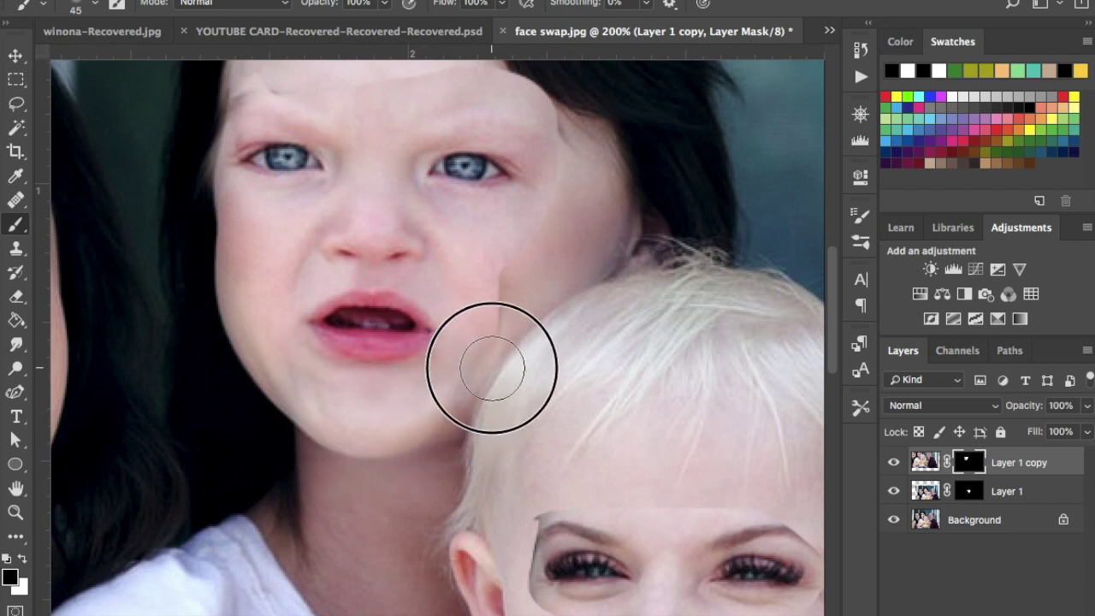
# Paint the mask white over the picture-right cheek seam up to the temple, and black along the hairline to restore the woman's hair.
pyautogui.press('x')
pyautogui.moveTo(499, 295)
pyautogui.mouseDown()
pyautogui.moveTo(512, 297)
pyautogui.moveTo(550, 225)
pyautogui.moveTo(562, 134)
pyautogui.moveTo(574, 161)
pyautogui.mouseUp()
pyautogui.press('x')
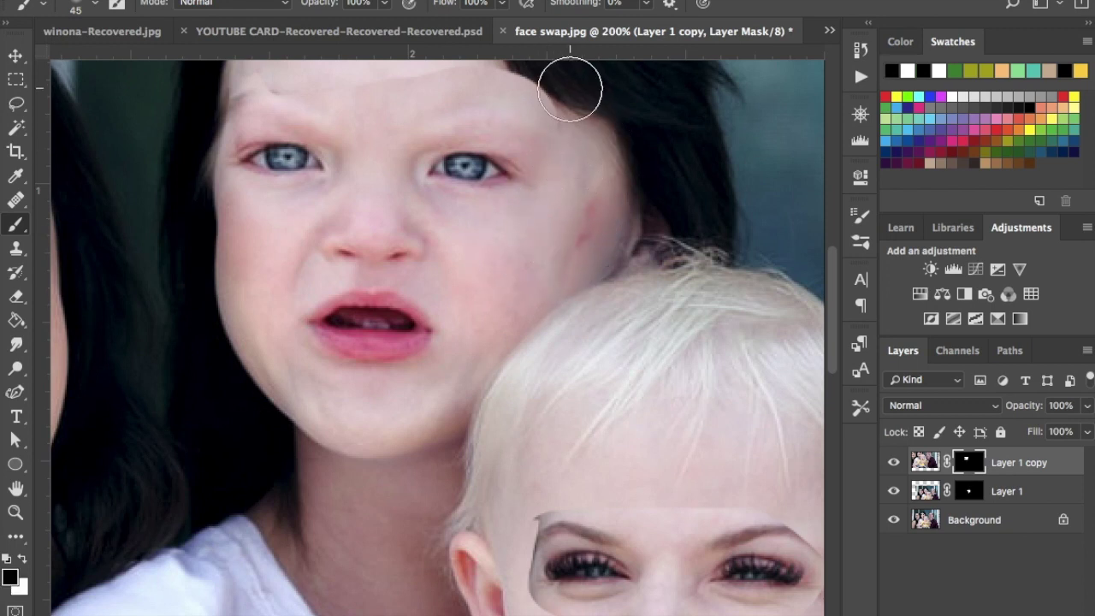
pyautogui.scroll(5, 607, 112)
pyautogui.moveTo(575, 269)
pyautogui.mouseDown()
pyautogui.moveTo(538, 251)
pyautogui.moveTo(501, 205)
pyautogui.moveTo(570, 264)
pyautogui.moveTo(608, 333)
pyautogui.mouseUp()
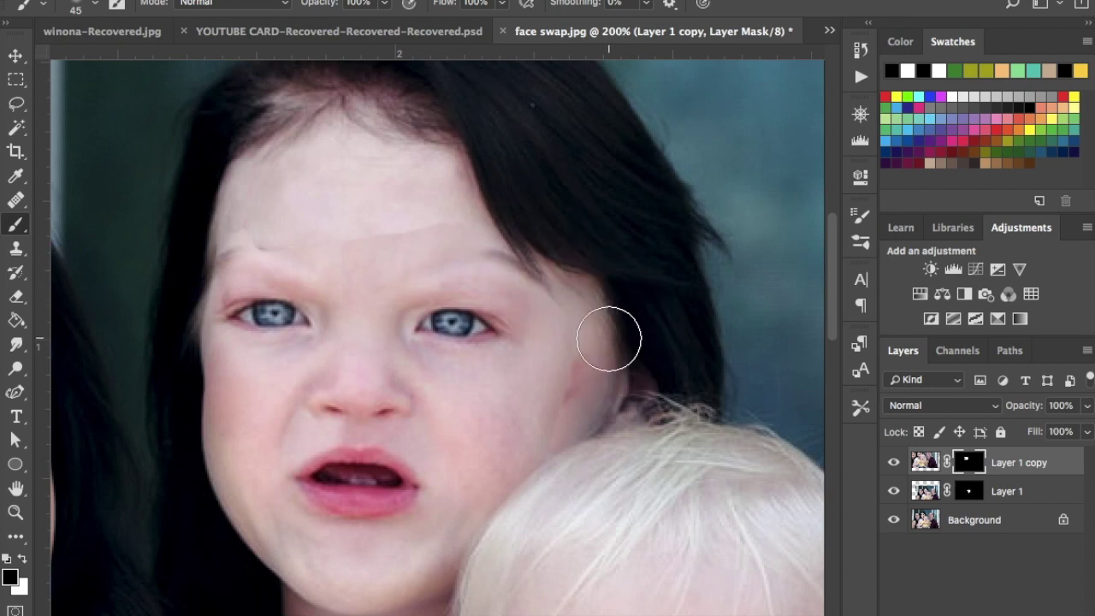
# Touch up the mask at the picture-right edge of the cheek, using black to hide the baby's red ear.
pyautogui.press('x')
pyautogui.moveTo(552, 386); pyautogui.dragTo(573, 376)
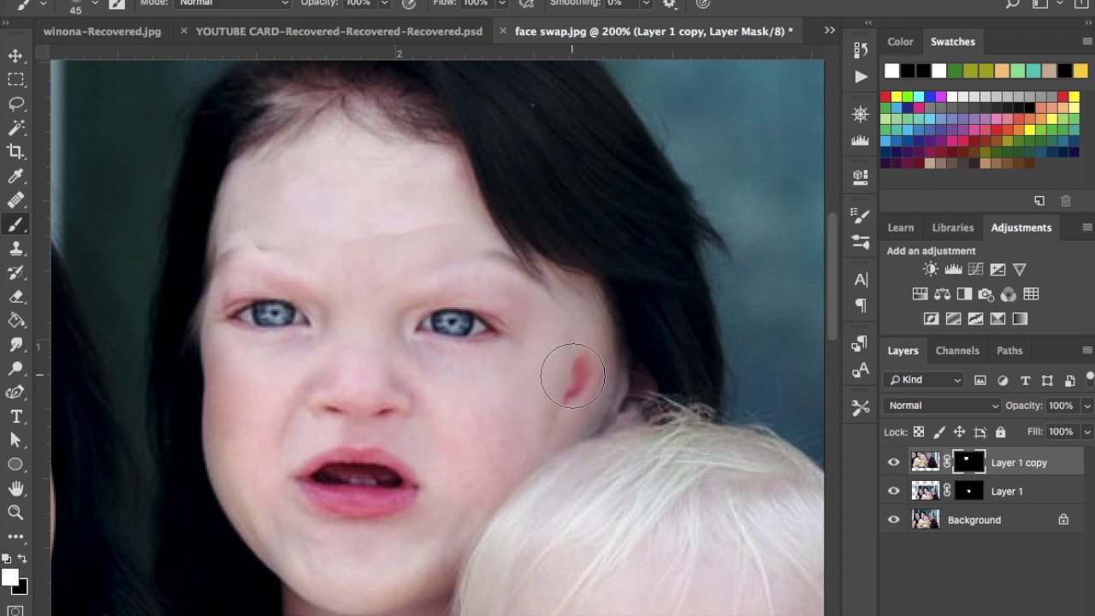
pyautogui.press('x')
pyautogui.moveTo(559, 381)
pyautogui.mouseDown()
pyautogui.moveTo(576, 349)
pyautogui.moveTo(566, 400)
pyautogui.moveTo(542, 415)
pyautogui.mouseUp()
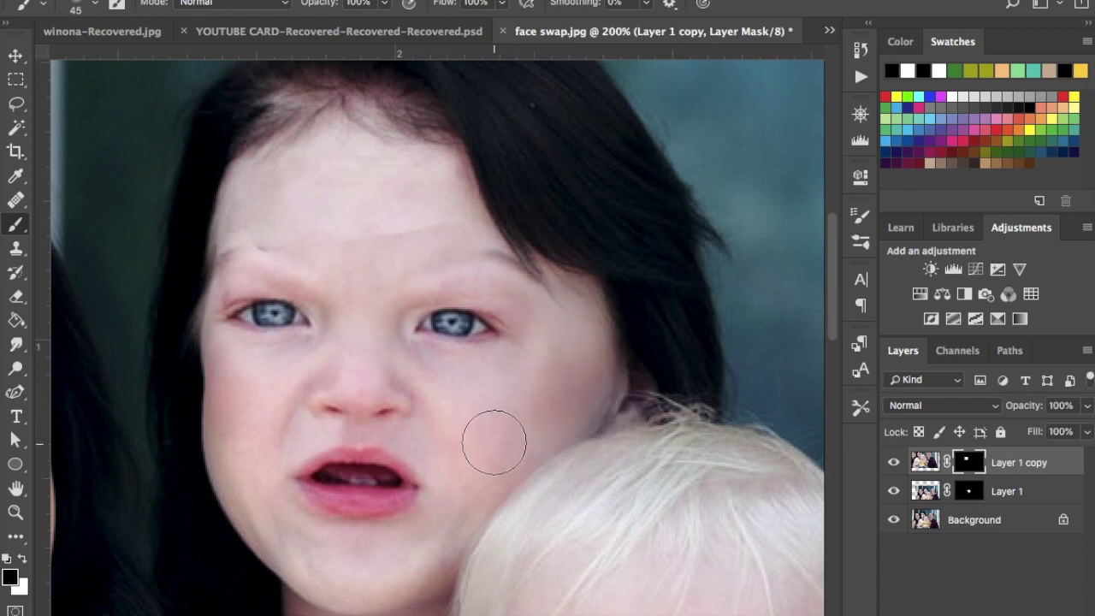
# Paint black on the Layer 1 copy mask across the forehead to blend the seam above the eyebrows.
pyautogui.moveTo(435, 221)
pyautogui.mouseDown()
pyautogui.moveTo(250, 215)
pyautogui.moveTo(349, 225)
pyautogui.moveTo(369, 213)
pyautogui.mouseUp()
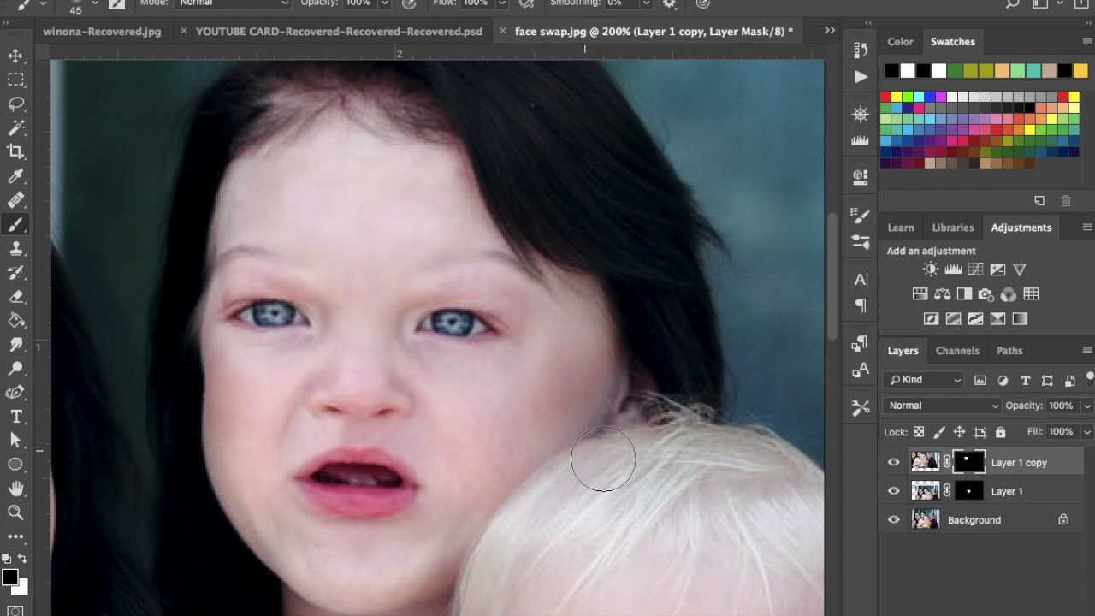
pyautogui.hotkey('ctrl', '-')
pyautogui.hotkey('ctrl', '-')
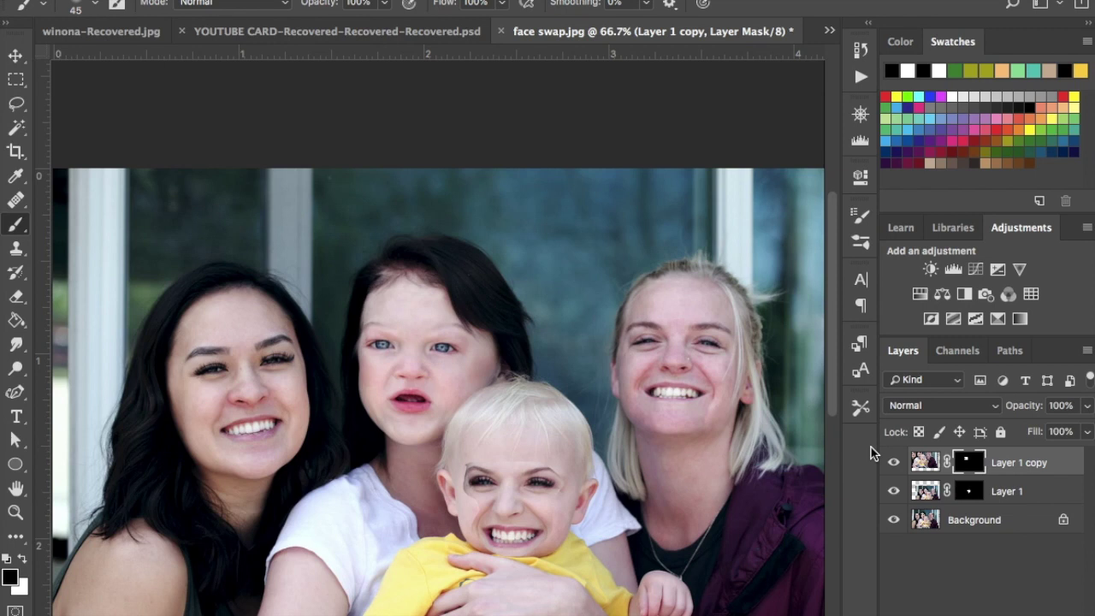
# Add a Brightness/Contrast adjustment layer, clip it to Layer 1 copy, and try small changes to its brightness.
pyautogui.click(931, 269)
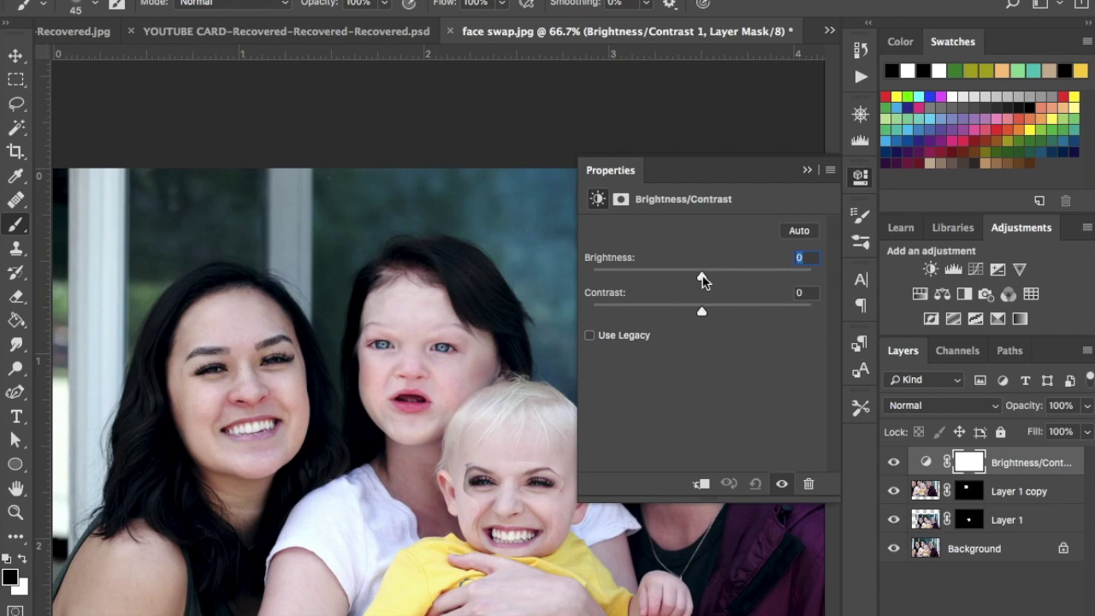
pyautogui.moveTo(701, 280)
pyautogui.mouseDown()
pyautogui.moveTo(774, 289)
pyautogui.moveTo(700, 276)
pyautogui.mouseUp()
pyautogui.rightClick(1010, 465)
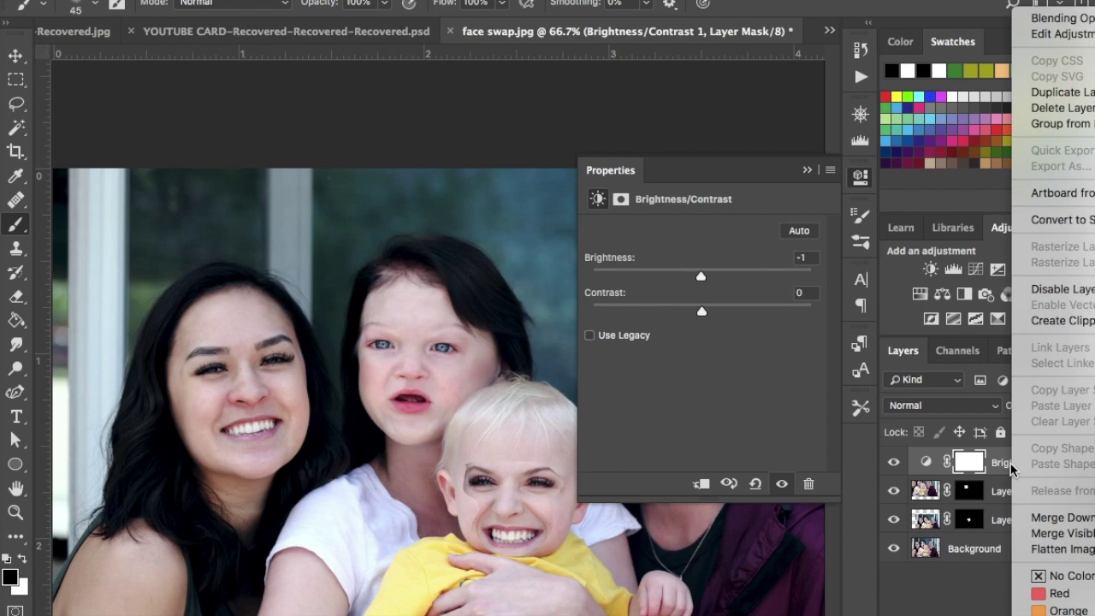
pyautogui.click(1053, 325)
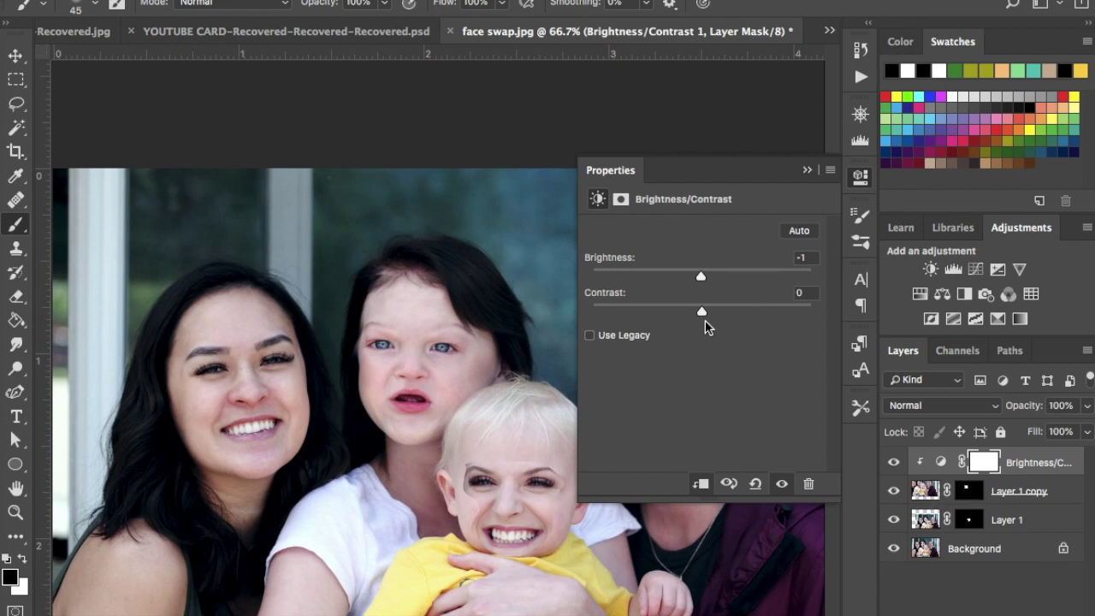
pyautogui.moveTo(700, 283); pyautogui.dragTo(685, 325)
pyautogui.moveTo(700, 278); pyautogui.dragTo(701, 276)
pyautogui.click(806, 172)
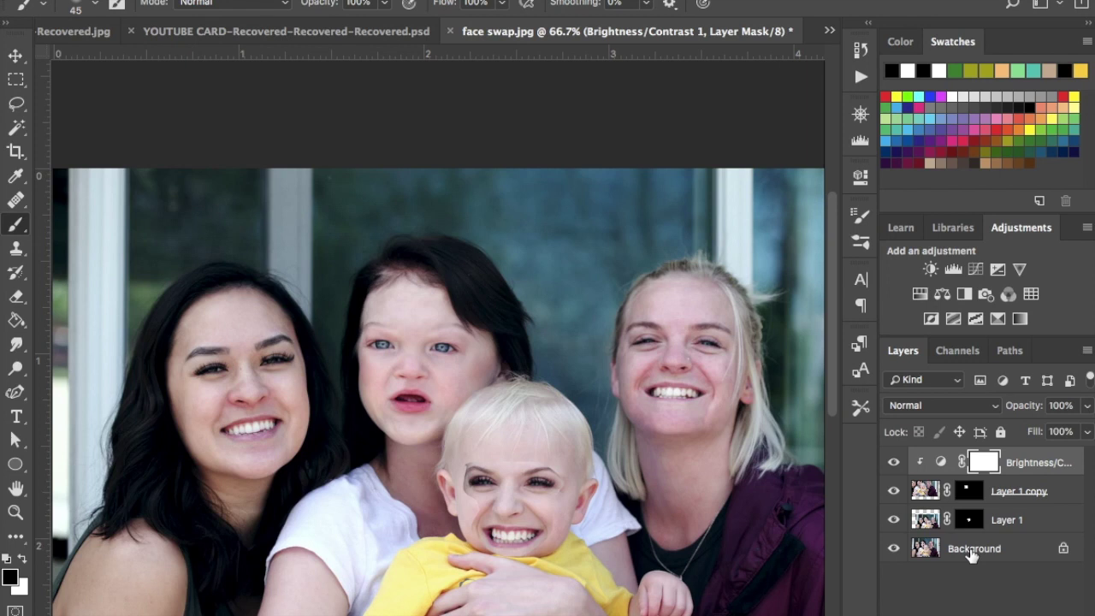
# Add a Color Balance adjustment layer above Brightness/Contrast and clip it to Layer 1 copy.
pyautogui.click(941, 295)
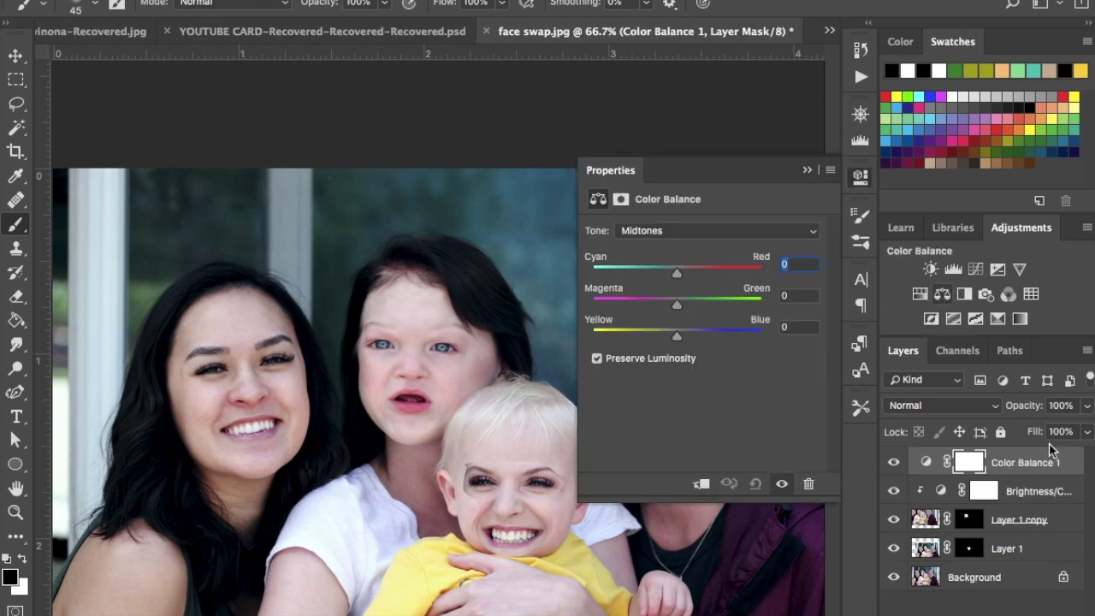
pyautogui.rightClick(1024, 459)
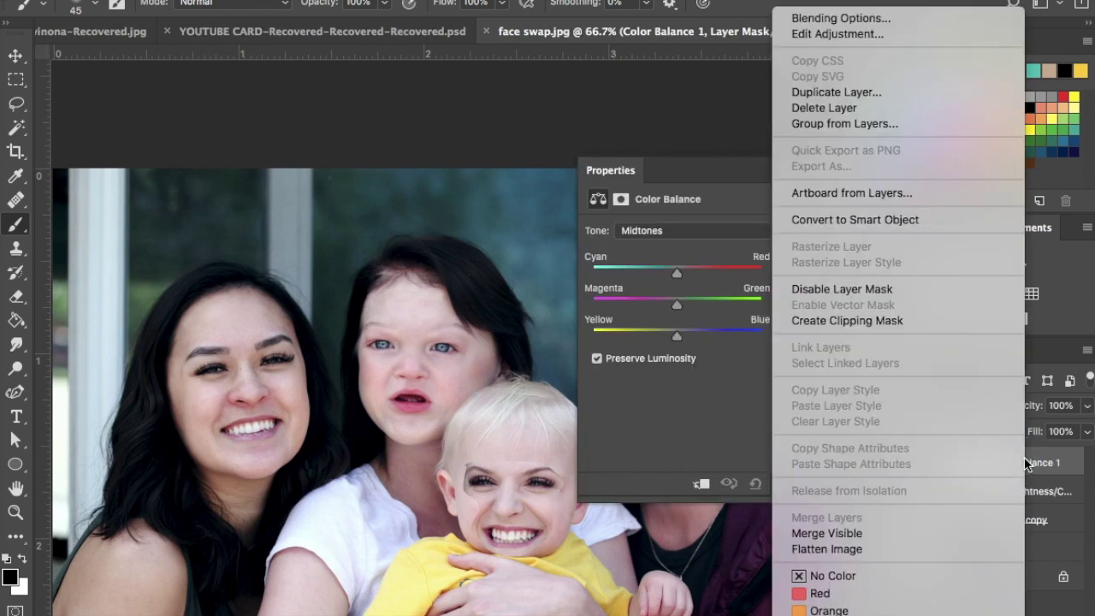
pyautogui.click(893, 319)
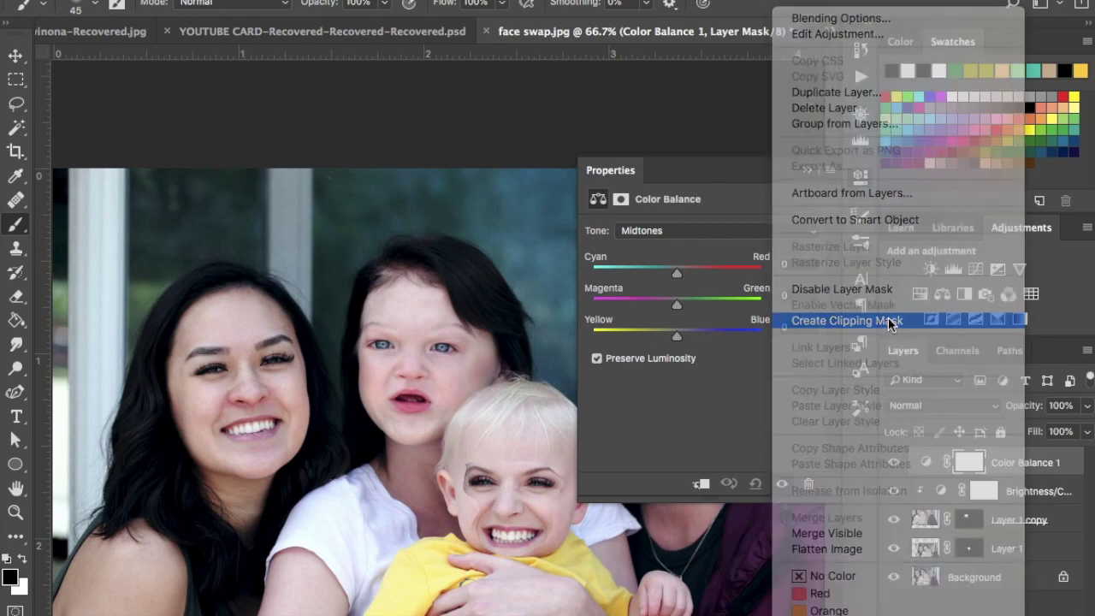
# Review the Color Balance tone ranges and the Cyan–Red adjustment, keeping Midtones selected.
pyautogui.click(715, 230)
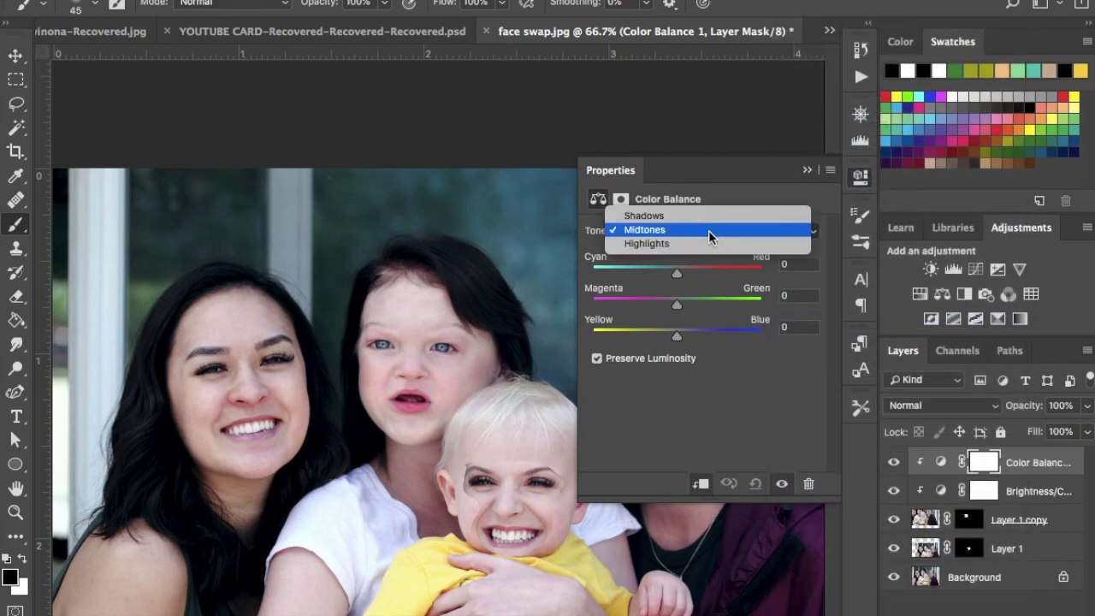
pyautogui.click(694, 230)
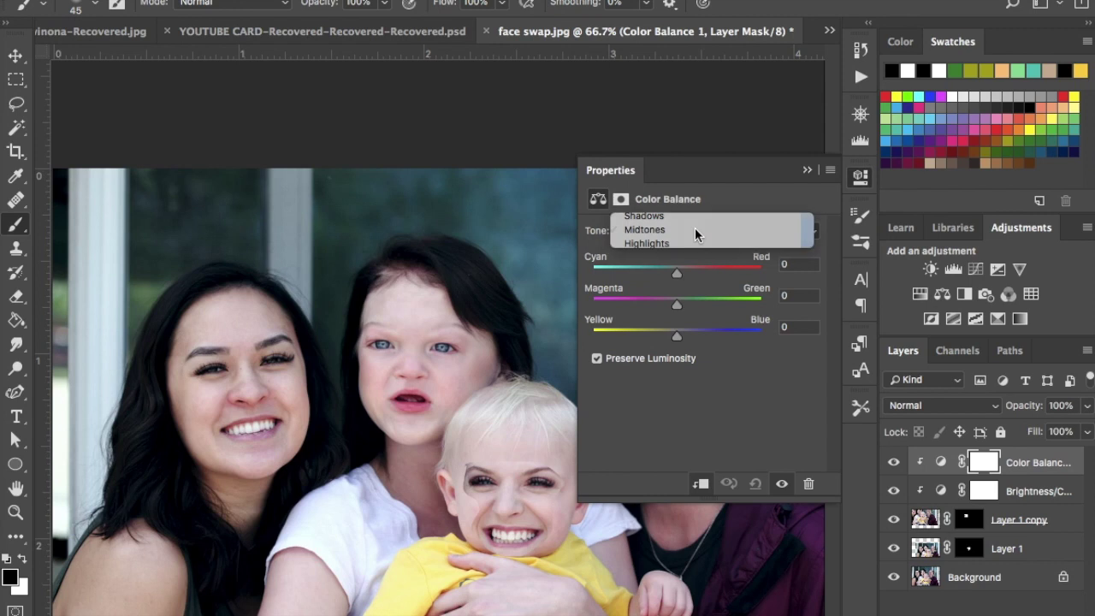
pyautogui.moveTo(676, 272)
pyautogui.mouseDown()
pyautogui.moveTo(706, 278)
pyautogui.moveTo(676, 277)
pyautogui.mouseUp()
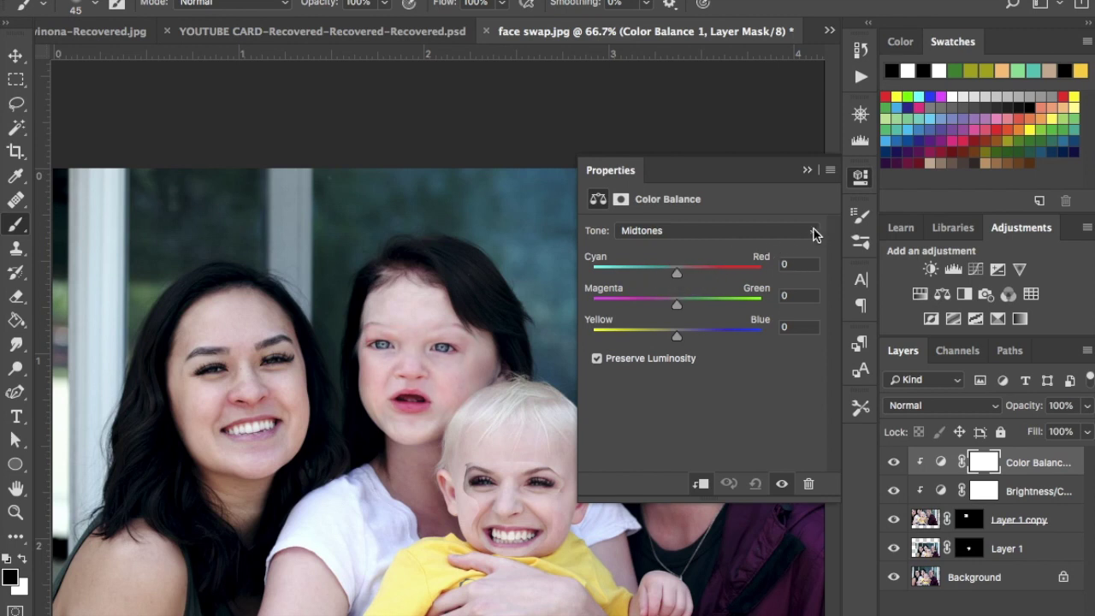
pyautogui.click(814, 234)
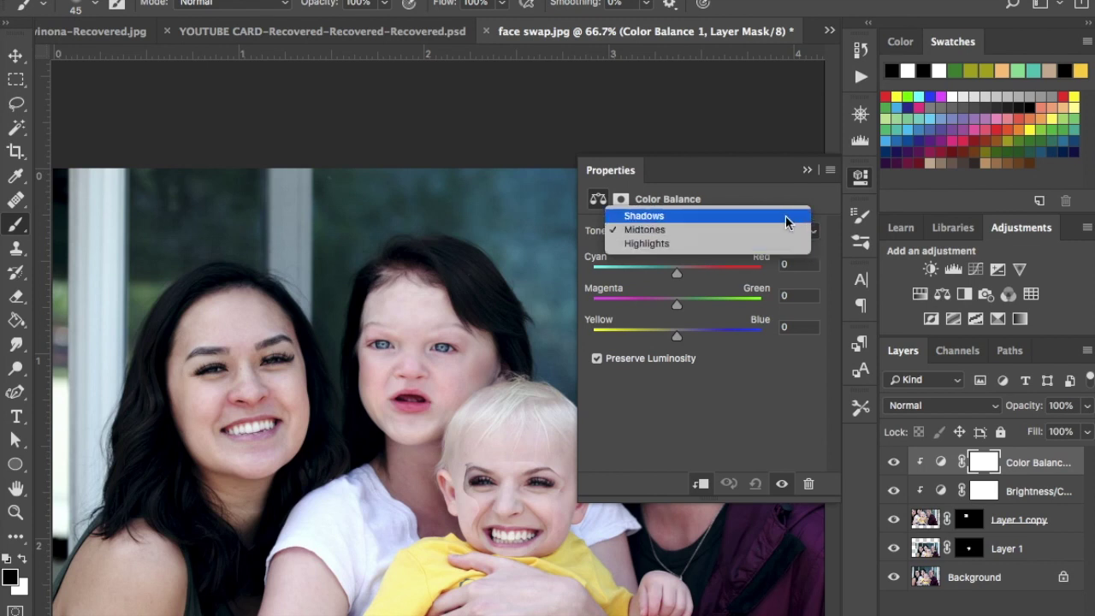
pyautogui.click(774, 359)
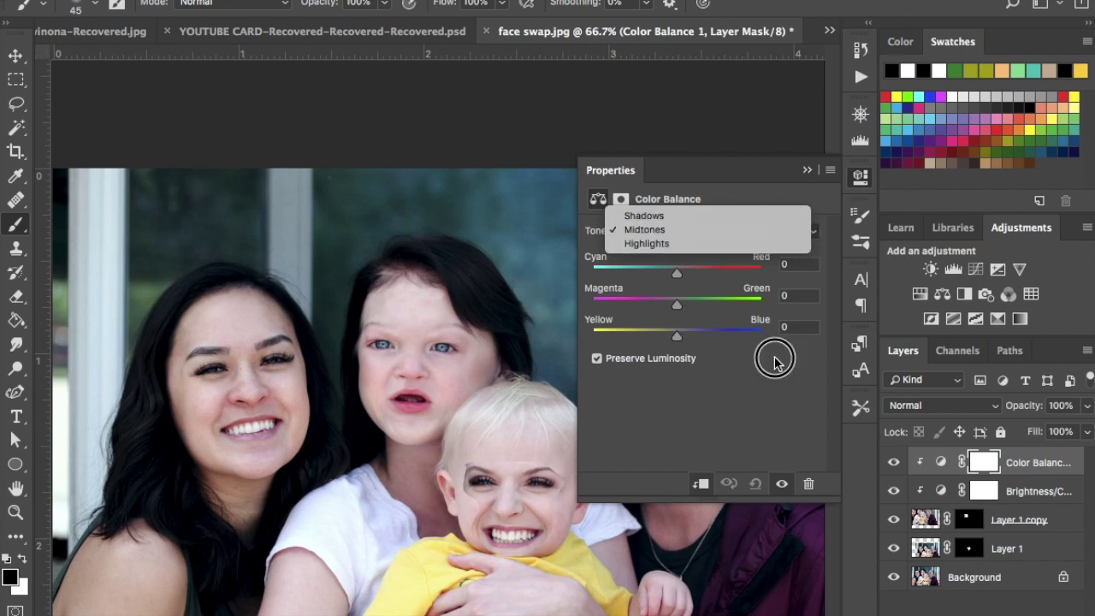
pyautogui.click(807, 171)
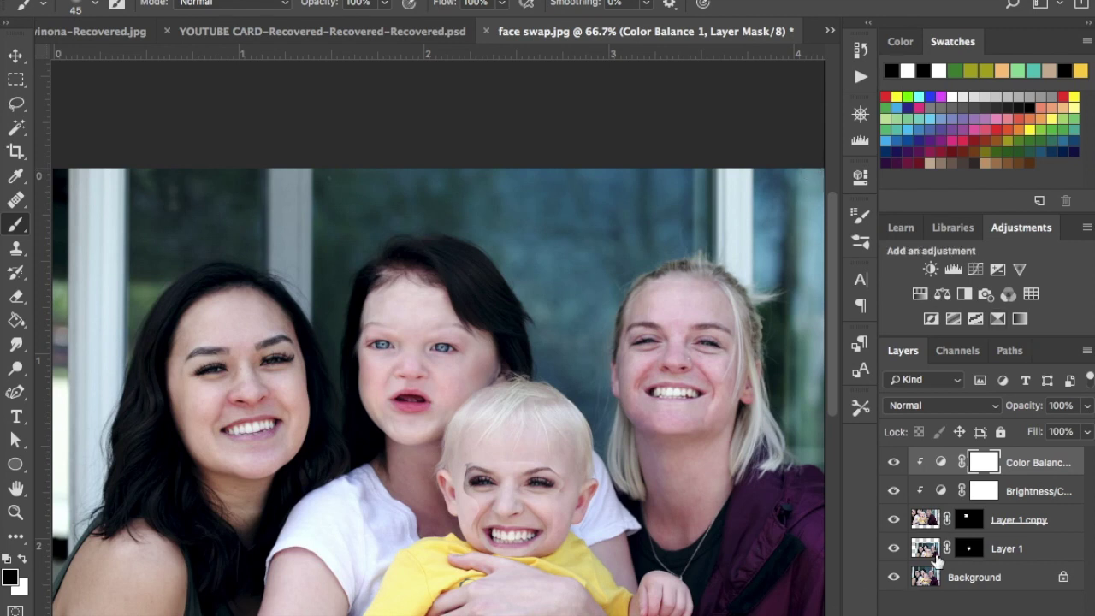
# Paint black on the Layer 1 mask around the baby's left-hand eye, temple and brow to hide the dark seam.
pyautogui.click(1015, 552)
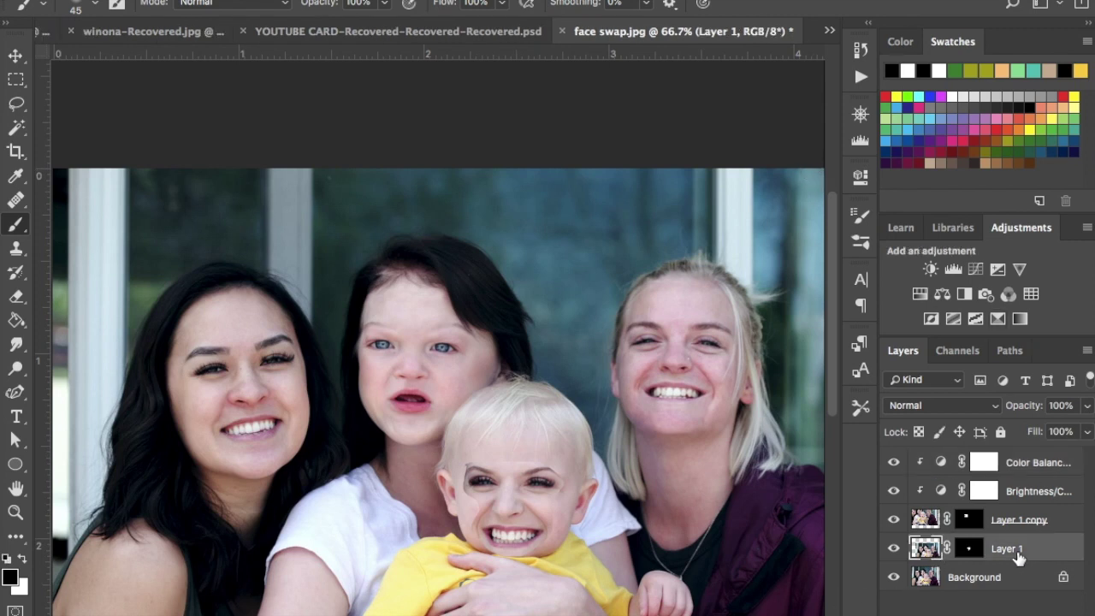
pyautogui.click(970, 550)
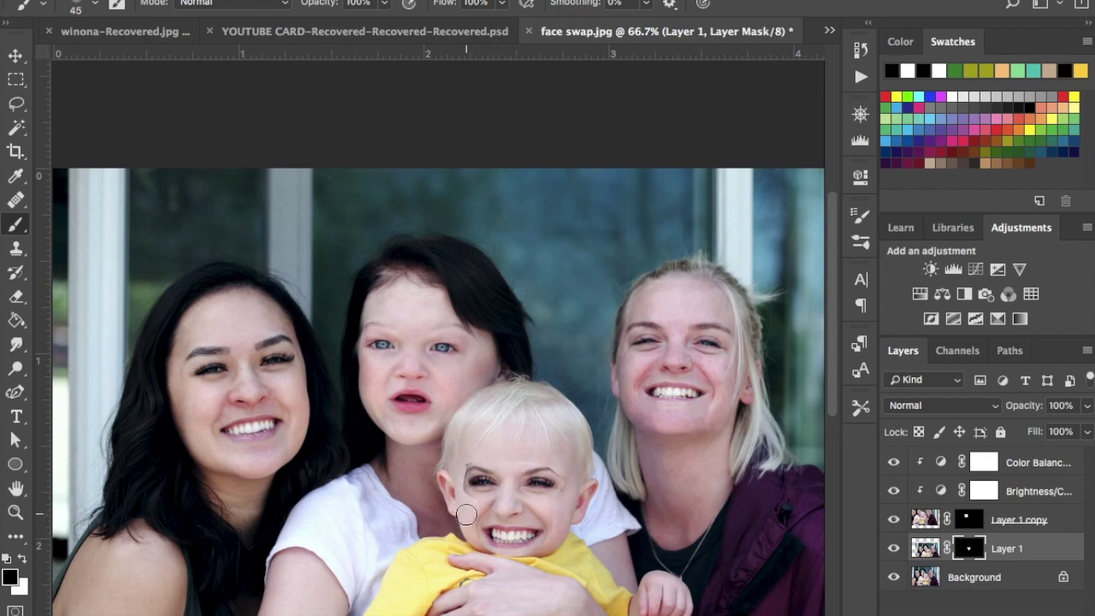
pyautogui.press('super+plus')
pyautogui.press('super+plus')
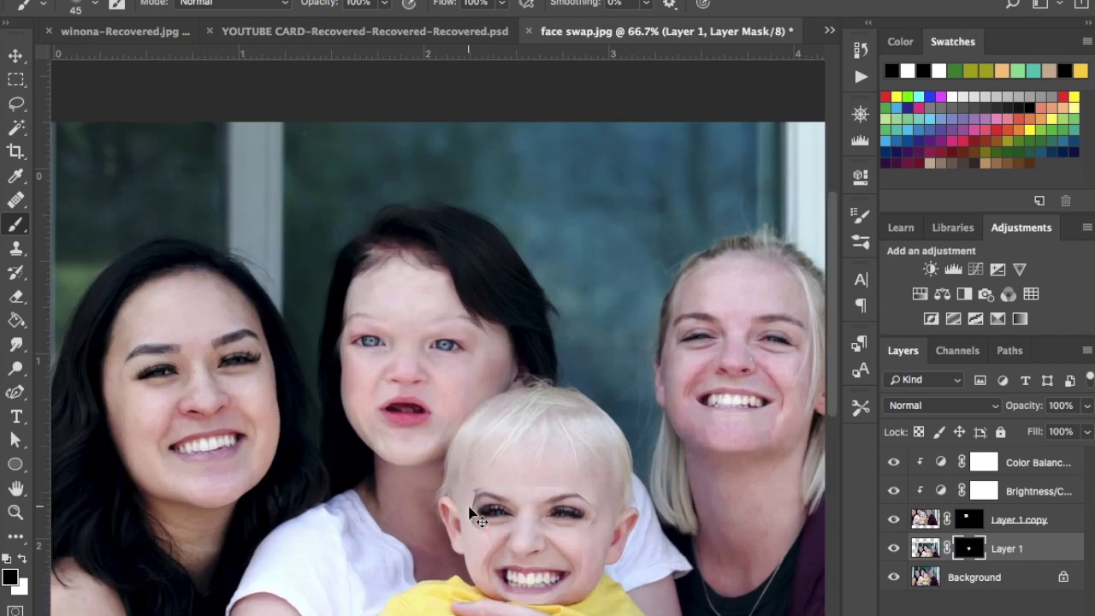
pyautogui.scroll(-8, 469, 507)
pyautogui.hscroll(2, 469, 507)
pyautogui.scroll(3, 468, 508)
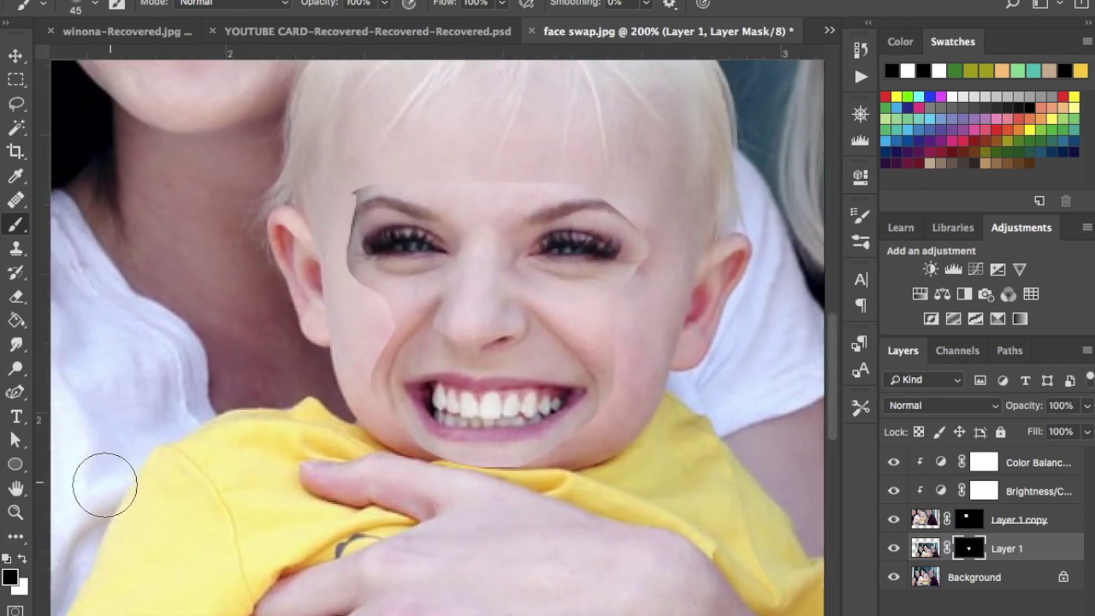
pyautogui.moveTo(369, 318)
pyautogui.mouseDown()
pyautogui.moveTo(330, 286)
pyautogui.moveTo(320, 228)
pyautogui.mouseUp()
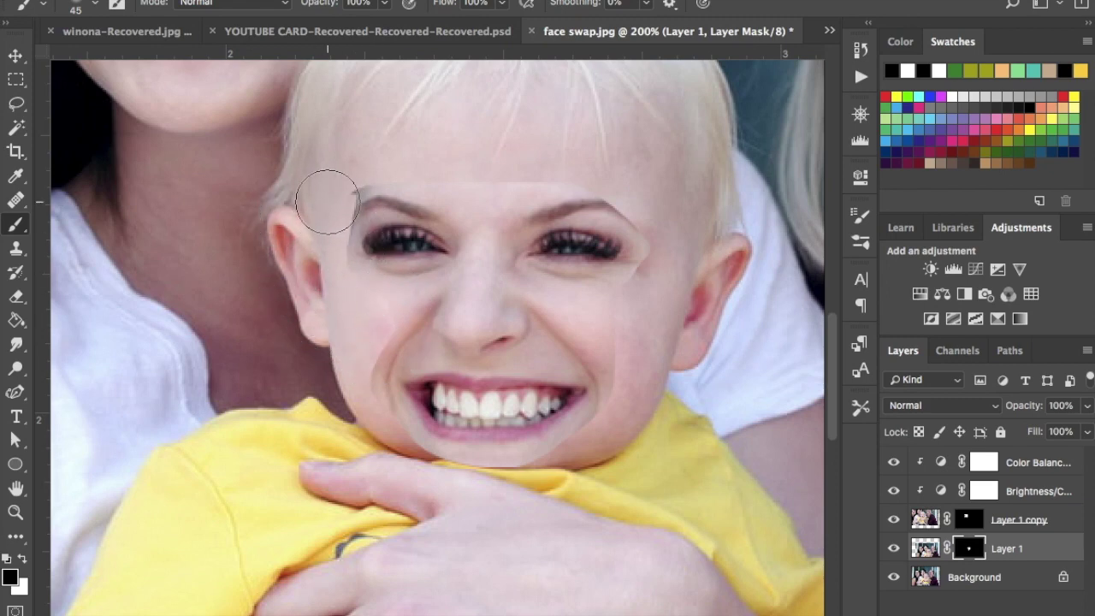
pyautogui.rightClick(335, 183)
pyautogui.click(353, 142)
pyautogui.moveTo(345, 177); pyautogui.dragTo(318, 208)
# Blend the baby's forehead and right-hand brow on the Layer 1 mask with black, restoring detail near the eye with white.
pyautogui.click(437, 152)
pyautogui.moveTo(437, 153); pyautogui.dragTo(599, 147)
pyautogui.click(652, 179)
pyautogui.moveTo(651, 179); pyautogui.dragTo(679, 247)
pyautogui.press('x')
pyautogui.click(596, 230)
pyautogui.moveTo(596, 229); pyautogui.dragTo(590, 239)
pyautogui.press('x')
pyautogui.click(640, 162)
pyautogui.click(652, 181)
pyautogui.click(654, 182)
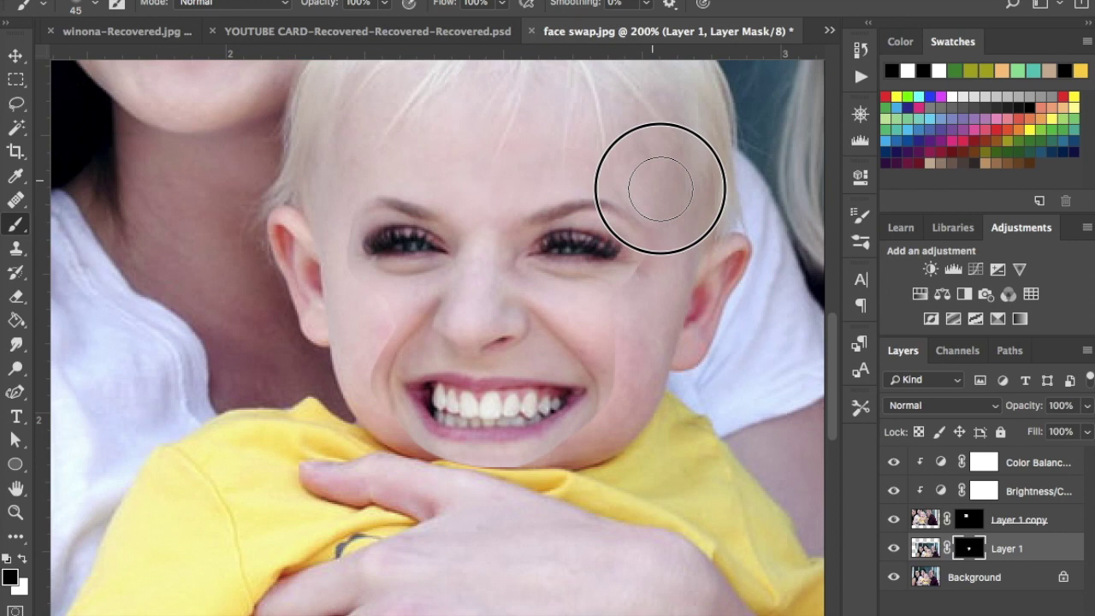
# Blend the baby's cheek, jaw and chin seams on the Layer 1 mask with black, restoring the area around the mouth with white.
pyautogui.moveTo(671, 246)
pyautogui.mouseDown()
pyautogui.moveTo(640, 282)
pyautogui.moveTo(655, 353)
pyautogui.moveTo(642, 350)
pyautogui.moveTo(645, 399)
pyautogui.moveTo(648, 386)
pyautogui.mouseUp()
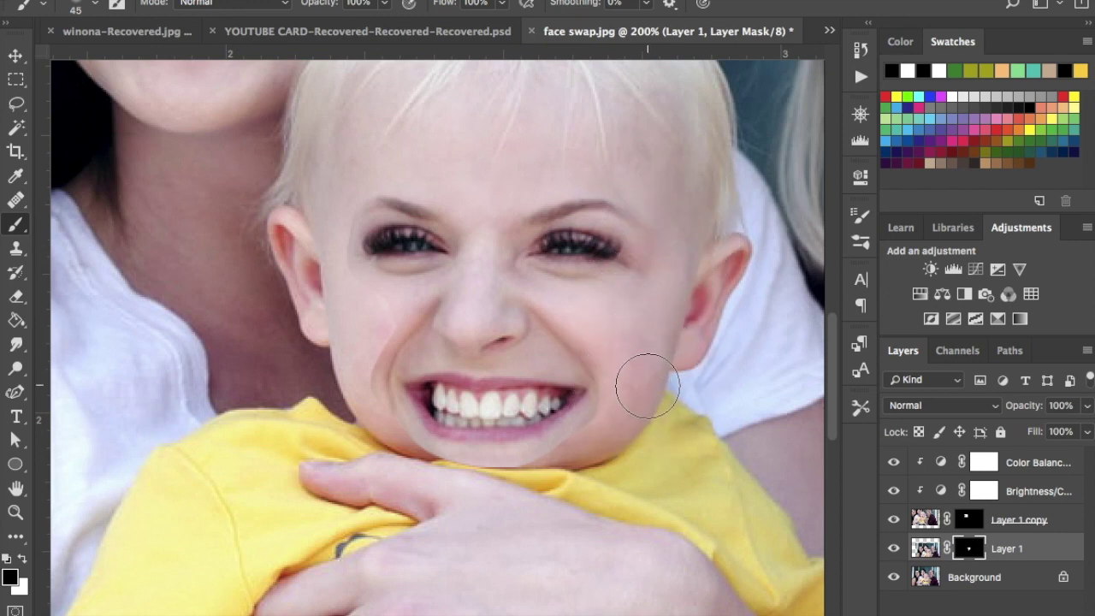
pyautogui.press('x')
pyautogui.moveTo(566, 409)
pyautogui.mouseDown()
pyautogui.moveTo(521, 428)
pyautogui.moveTo(556, 426)
pyautogui.moveTo(523, 426)
pyautogui.moveTo(587, 388)
pyautogui.moveTo(542, 423)
pyautogui.moveTo(502, 419)
pyautogui.mouseUp()
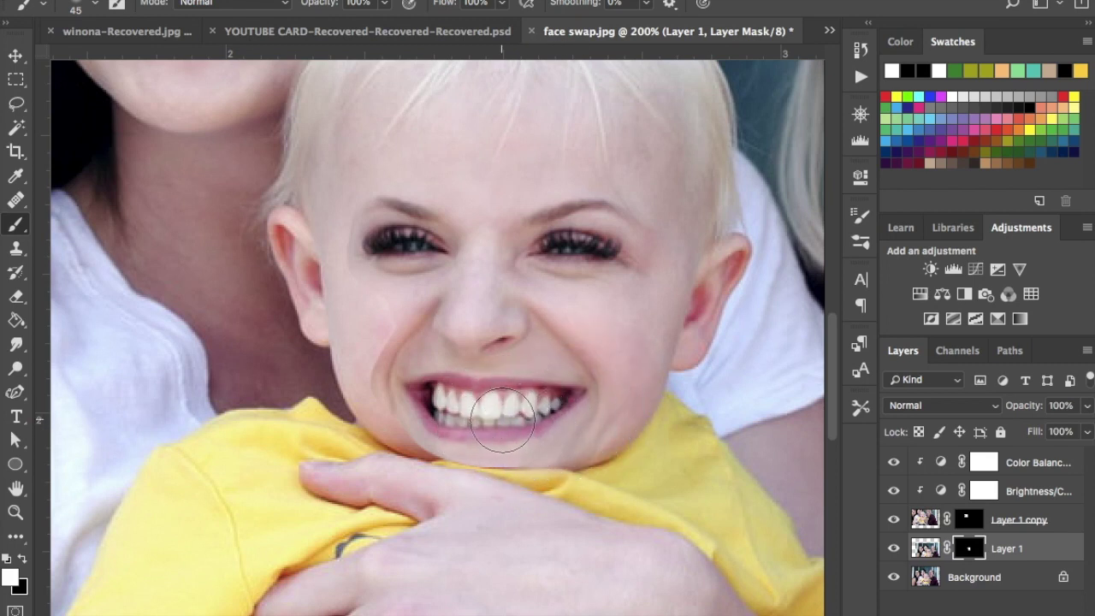
pyautogui.press('x')
pyautogui.moveTo(547, 481)
pyautogui.mouseDown()
pyautogui.moveTo(417, 482)
pyautogui.moveTo(434, 473)
pyautogui.moveTo(531, 484)
pyautogui.moveTo(605, 462)
pyautogui.moveTo(446, 479)
pyautogui.moveTo(387, 454)
pyautogui.moveTo(349, 387)
pyautogui.moveTo(363, 326)
pyautogui.moveTo(341, 368)
pyautogui.moveTo(360, 342)
pyautogui.moveTo(352, 308)
pyautogui.moveTo(328, 303)
pyautogui.moveTo(316, 221)
pyautogui.moveTo(328, 282)
pyautogui.mouseUp()
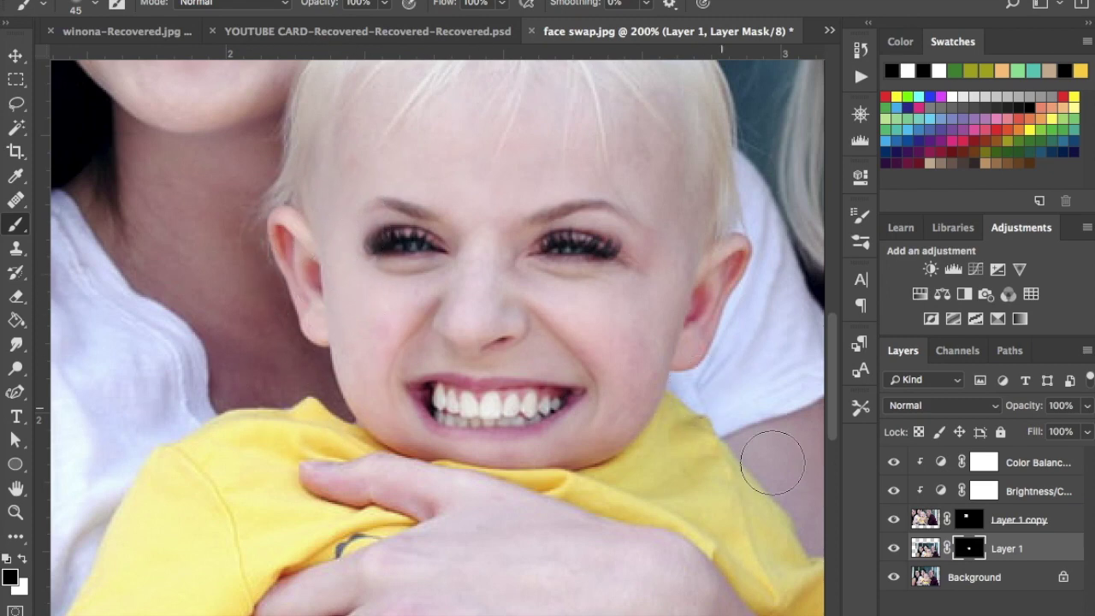
# Nudge the Layer 1 face slightly with the Move tool to reposition it on the baby's head.
pyautogui.hotkey('ctrl', '-')
pyautogui.hotkey('ctrl', '-')
pyautogui.hotkey('ctrl', '-')
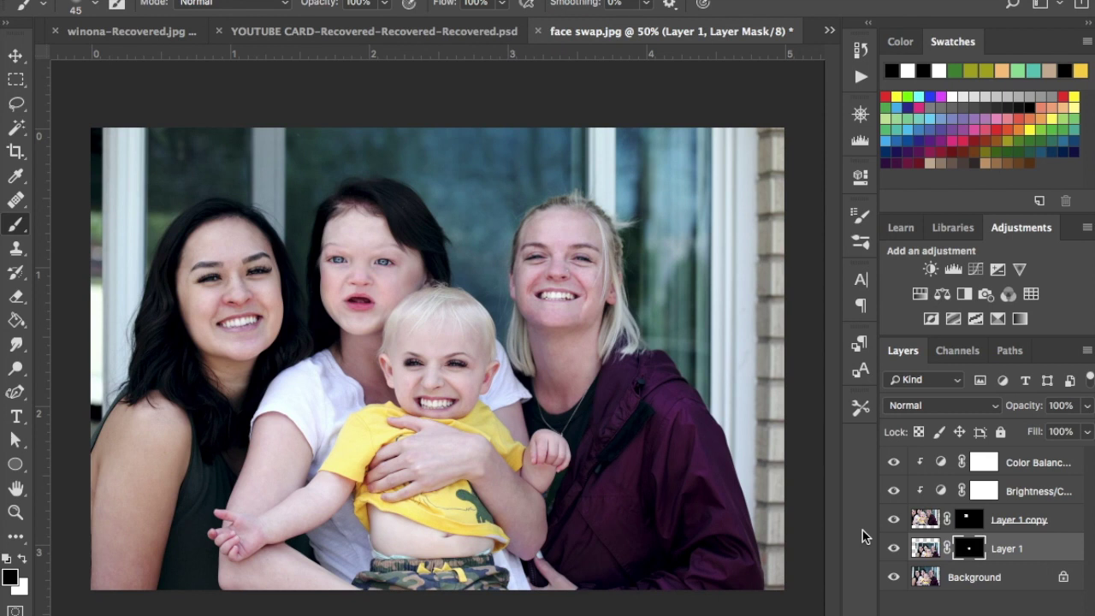
pyautogui.click(14, 59)
pyautogui.click(620, 412)
pyautogui.moveTo(617, 407); pyautogui.dragTo(616, 409)
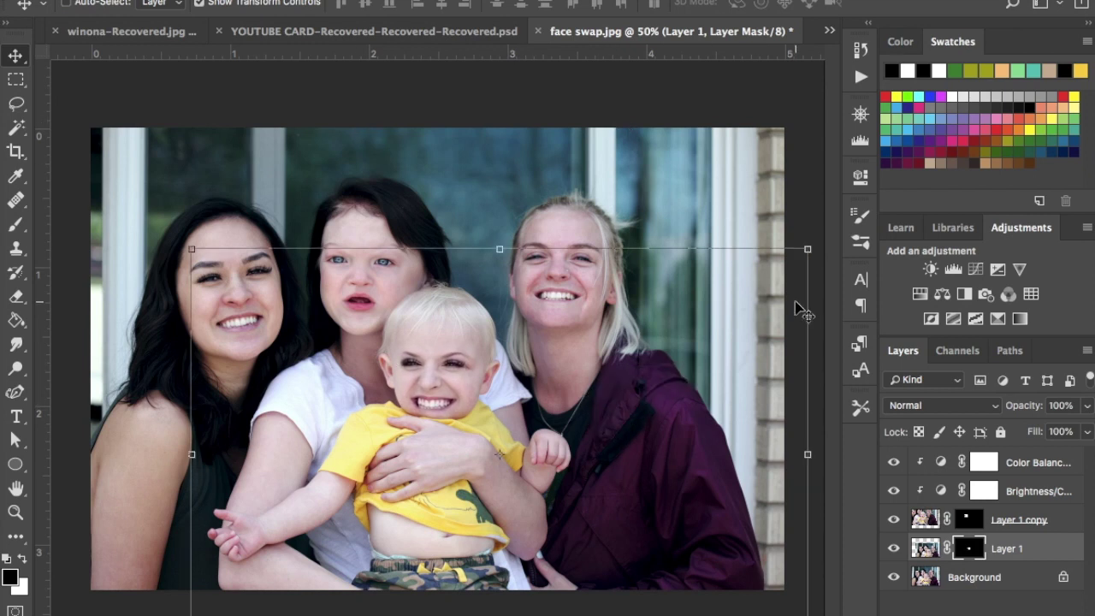
# Try cropping the photo to a rectangular selection around the middle woman and baby, undo the crop and clear the selection.
pyautogui.click(1017, 592)
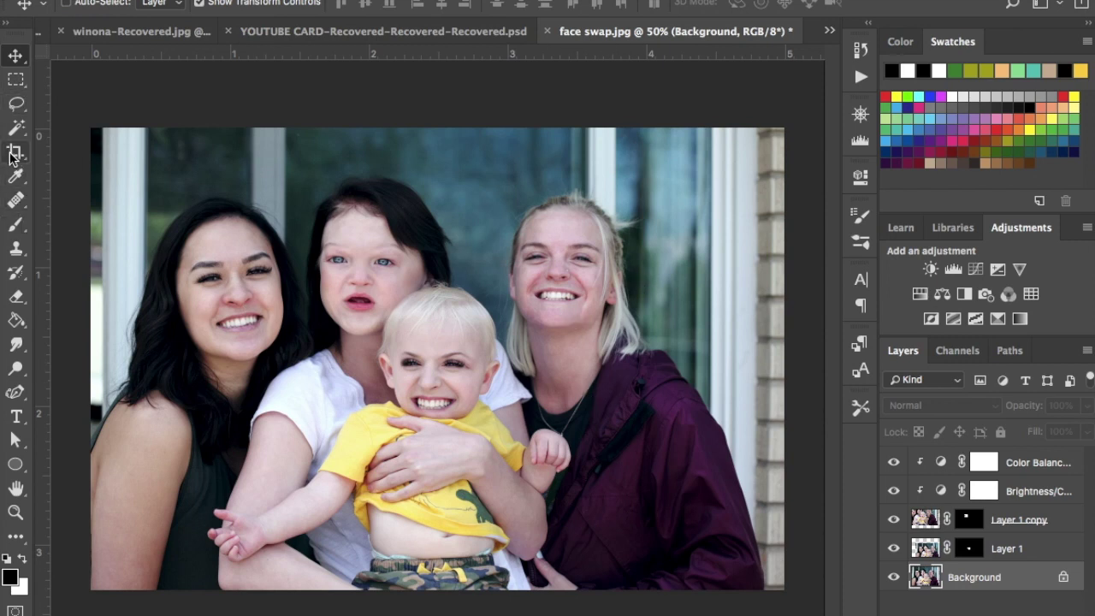
pyautogui.click(15, 82)
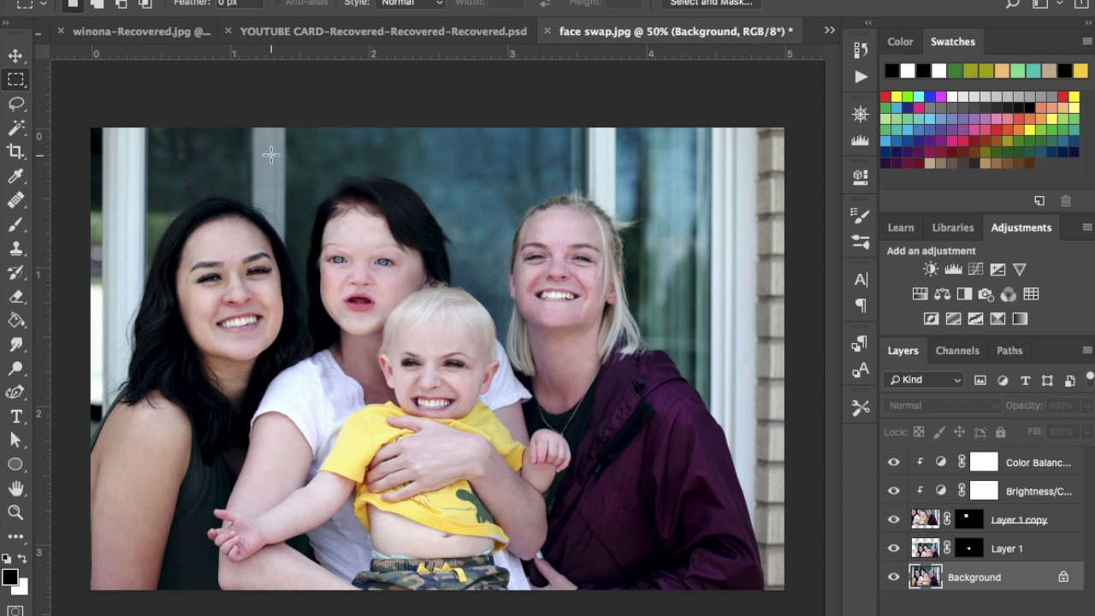
pyautogui.moveTo(265, 153); pyautogui.dragTo(562, 546)
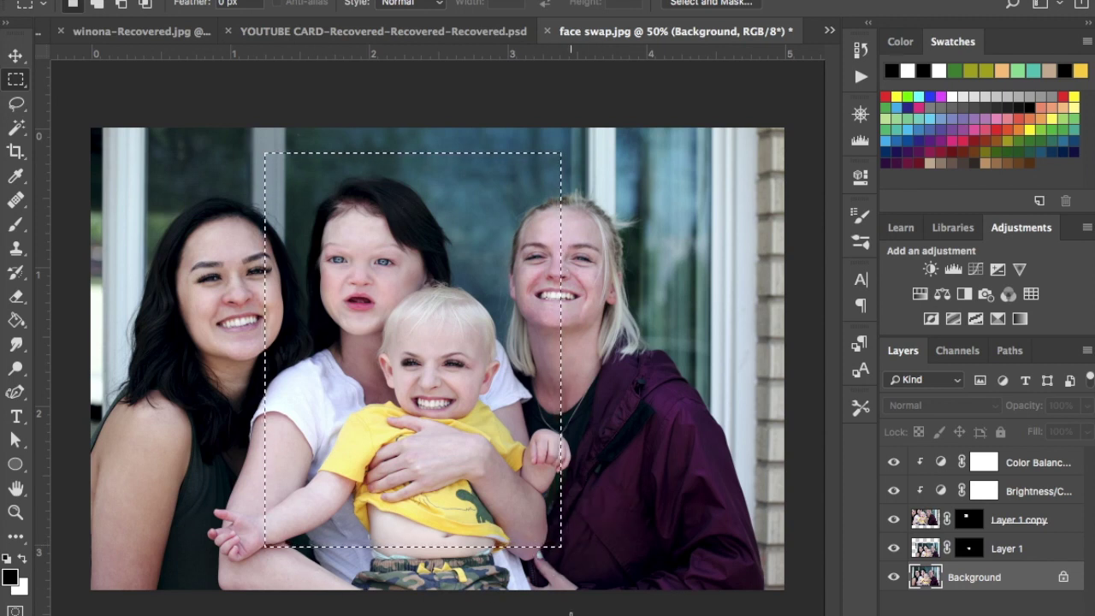
pyautogui.moveTo(250, 139); pyautogui.dragTo(562, 566)
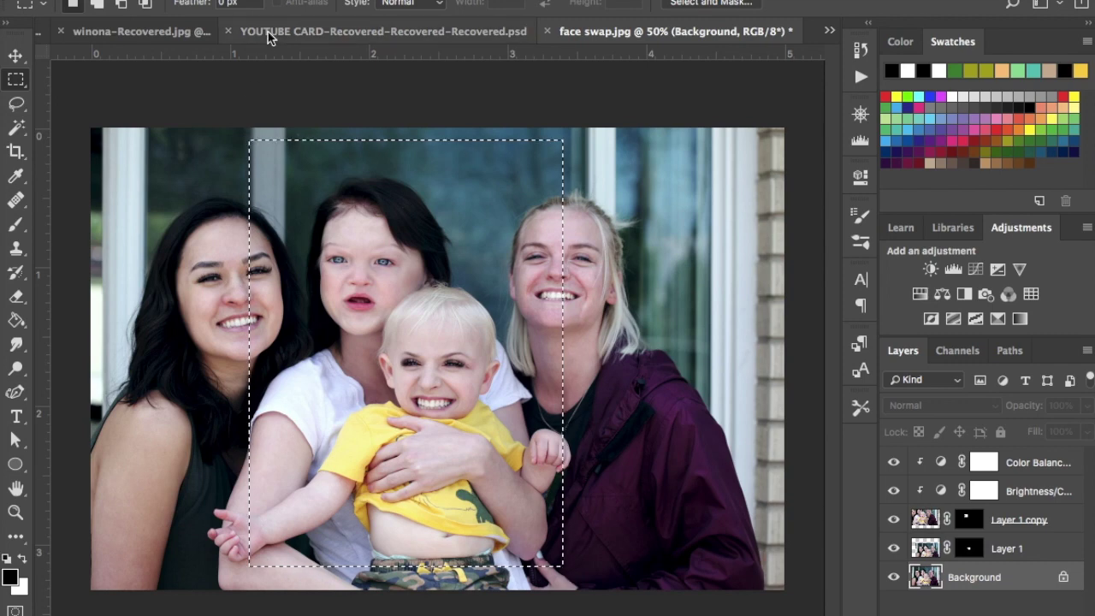
pyautogui.click(185, 0)
pyautogui.click(195, 154)
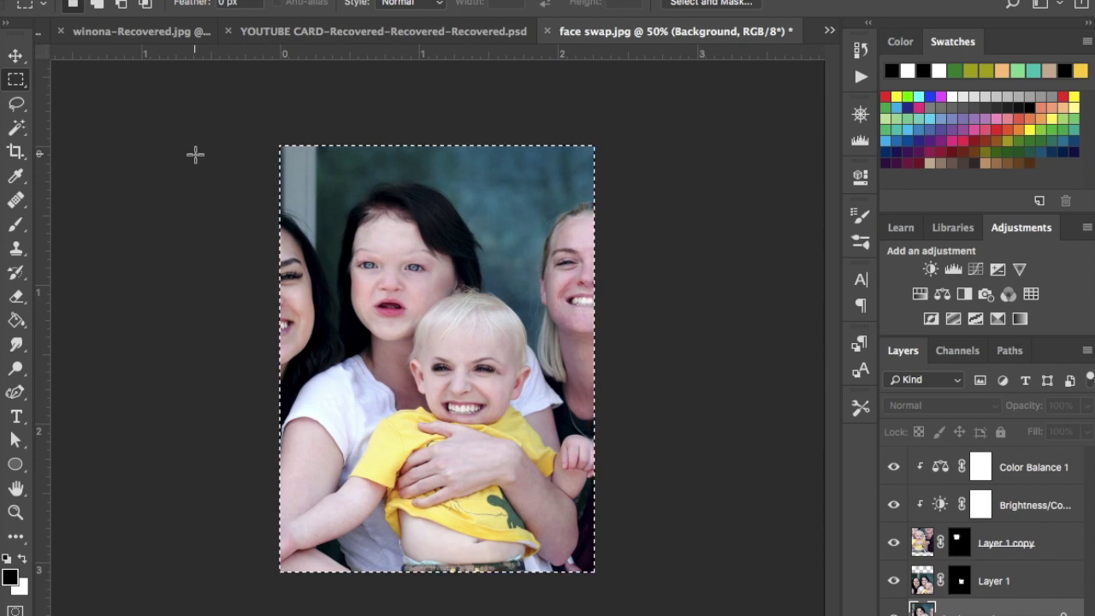
pyautogui.hotkey('ctrl', 'z')
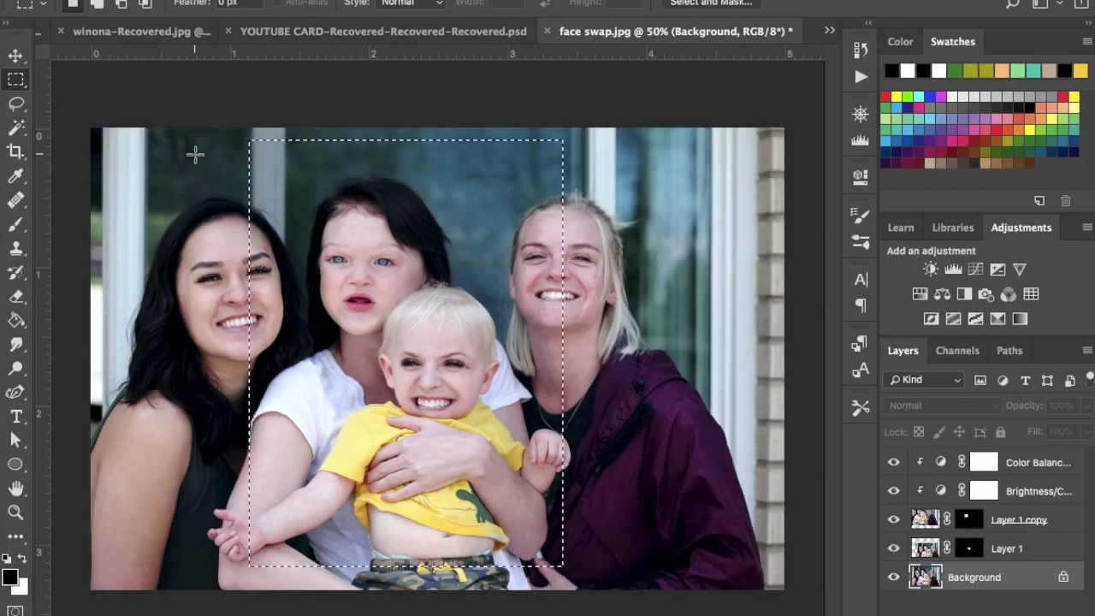
pyautogui.hotkey('ctrl', 'd')
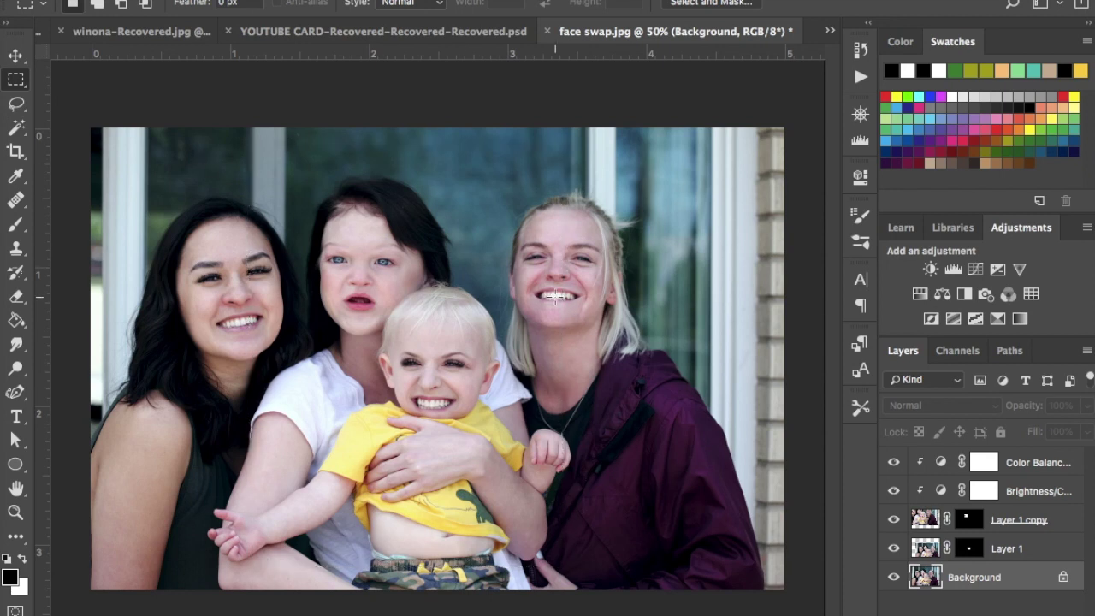